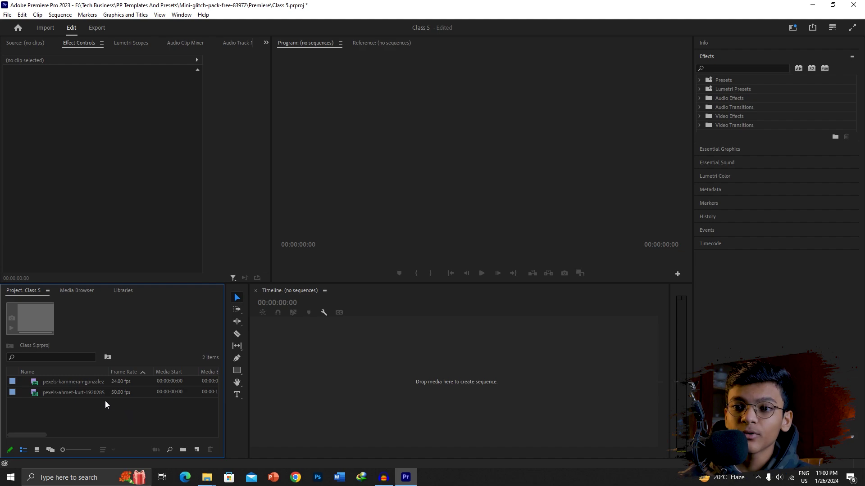
Create a sequence in the empty timeline from the pexels-kammeran-gonzalez and pexels-ahmet-kurt clips together.
left_click(78, 393)
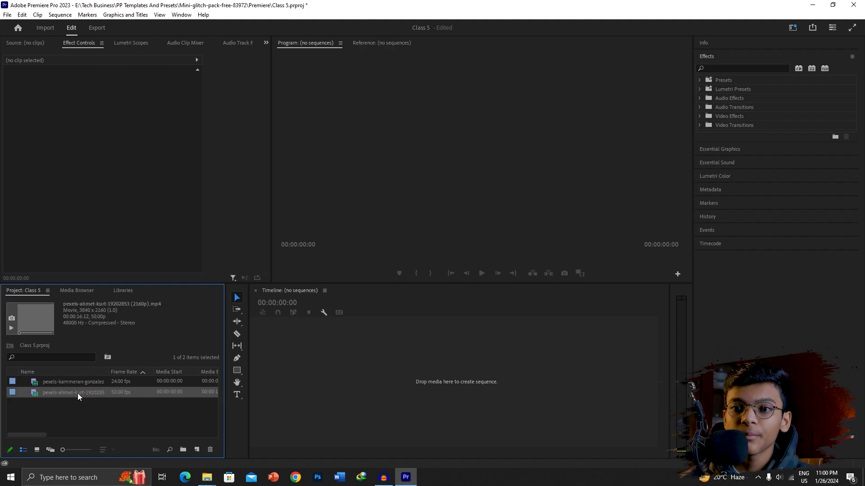
left_click(83, 404)
left_click(89, 384)
left_click(88, 394, "ctrl")
left_click_drag(64, 391, 344, 375)
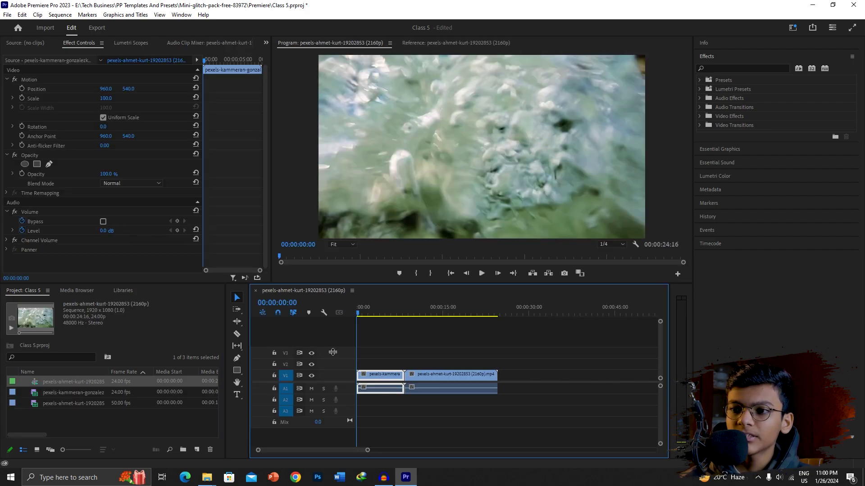
Preview both clips in the sequence and set the wind turbine clip's scale to 50.
left_click_drag(357, 314, 356, 314)
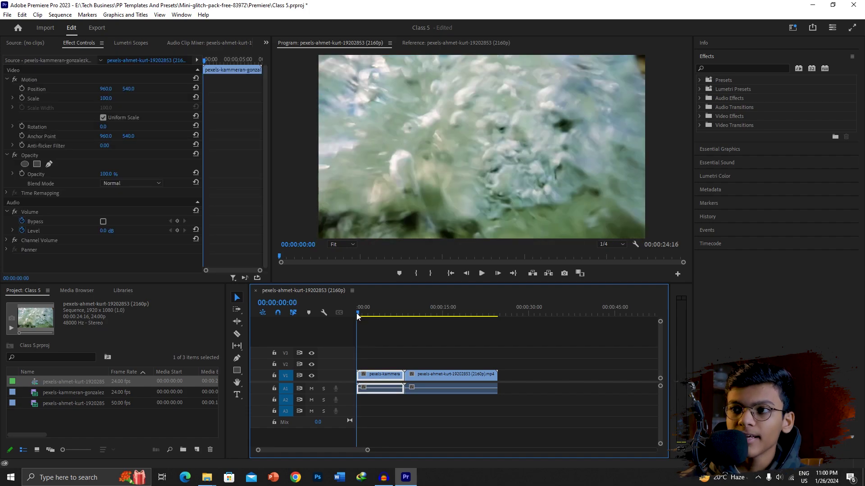
left_click_drag(356, 317, 403, 307)
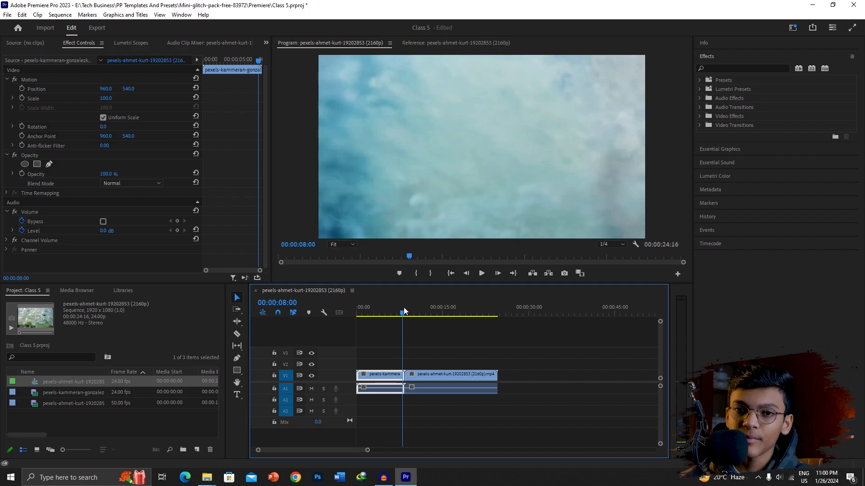
left_click_drag(404, 307, 382, 305)
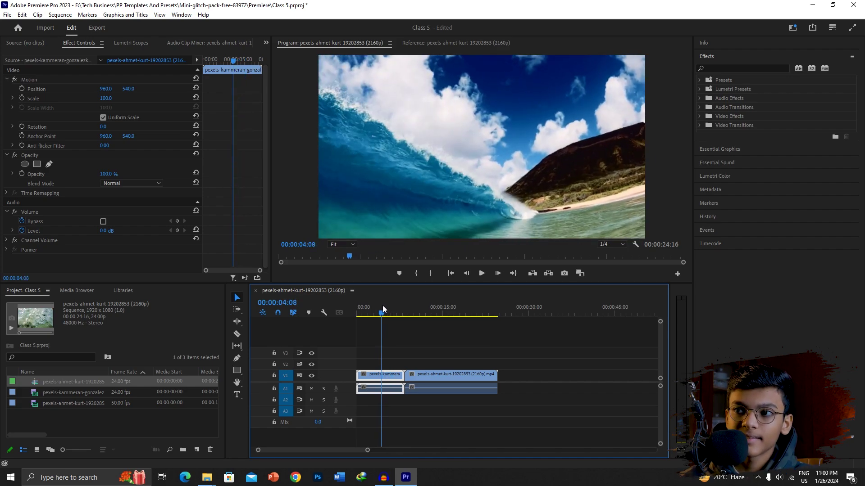
left_click_drag(383, 305, 427, 298)
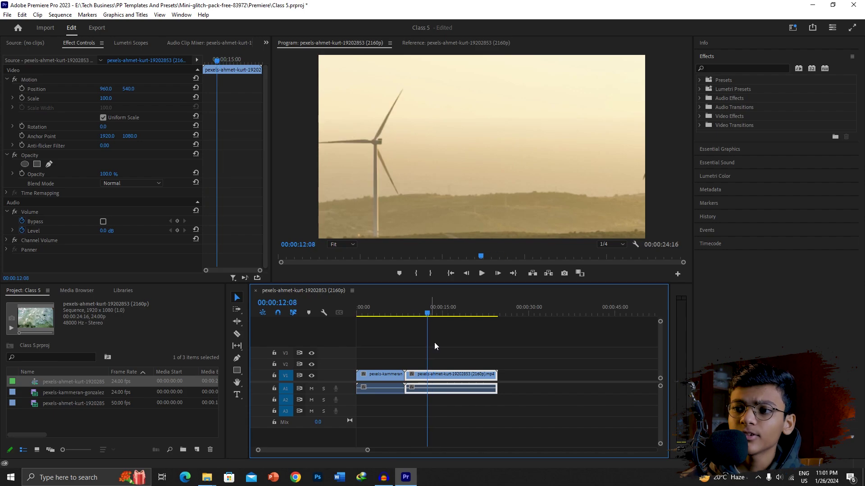
left_click(447, 366)
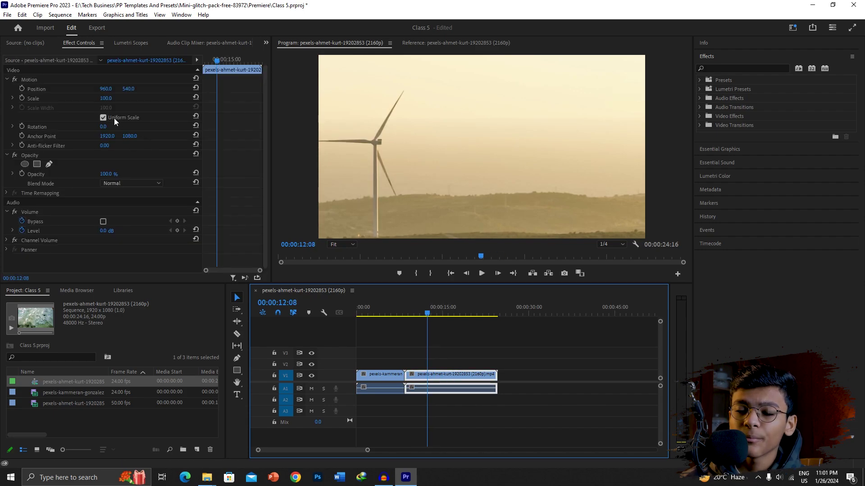
left_click_drag(108, 99, 87, 99)
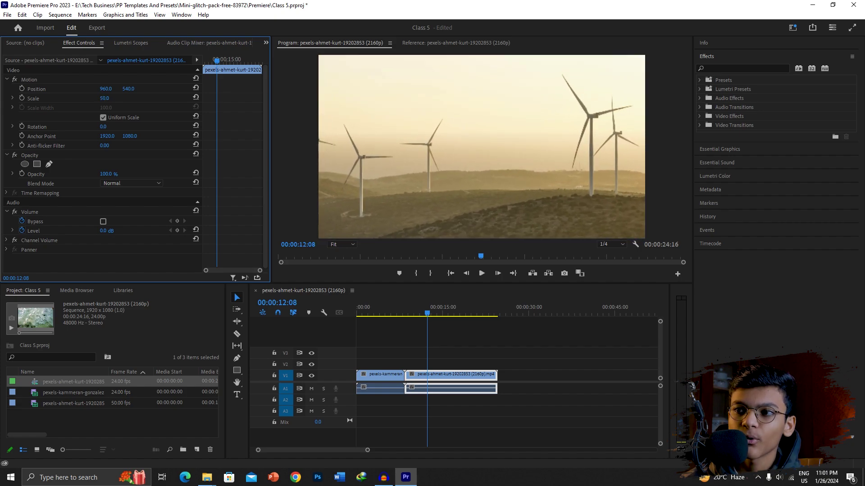
left_click(497, 344)
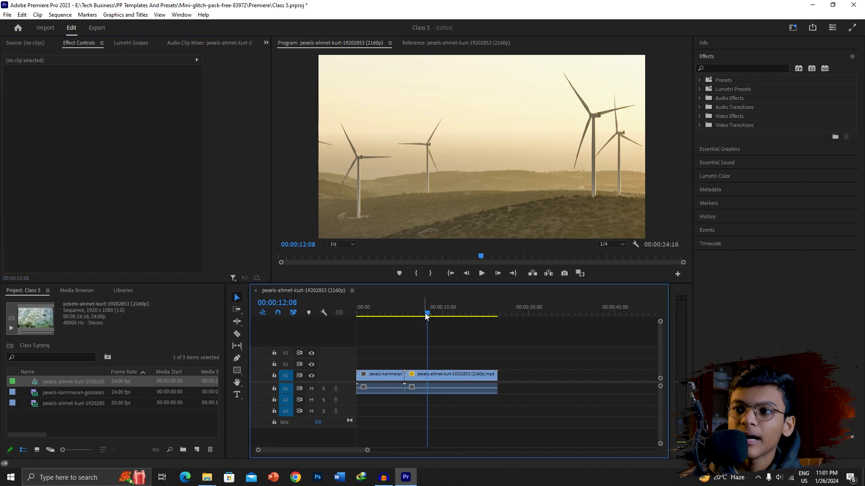
Move the playhead back to 00:00:06:05 in the wave clip and display the Effects panel.
left_click_drag(427, 314, 392, 314)
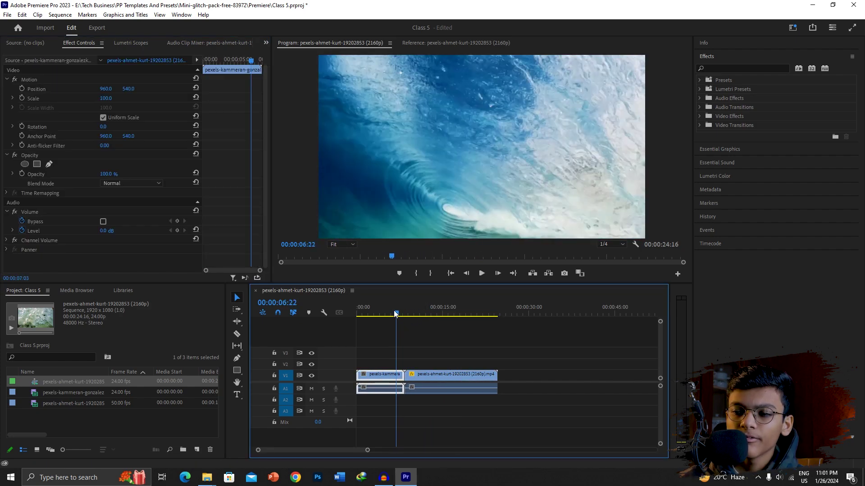
left_click(447, 357)
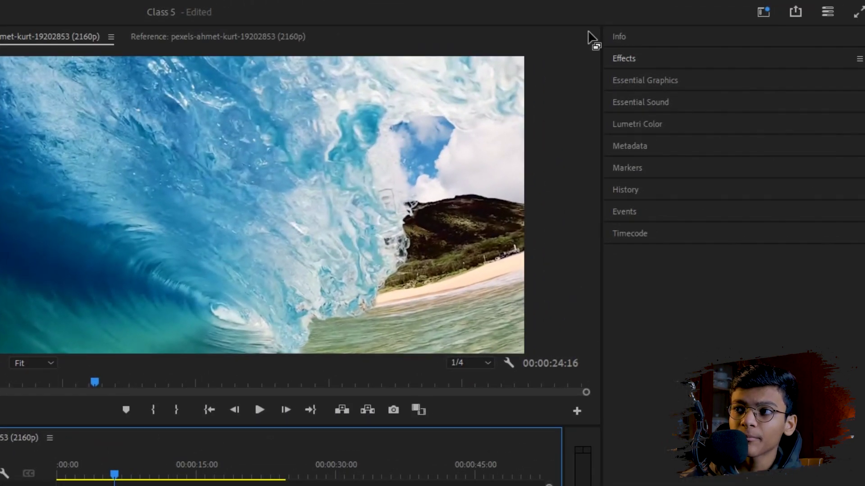
left_click(624, 57)
left_click(623, 59)
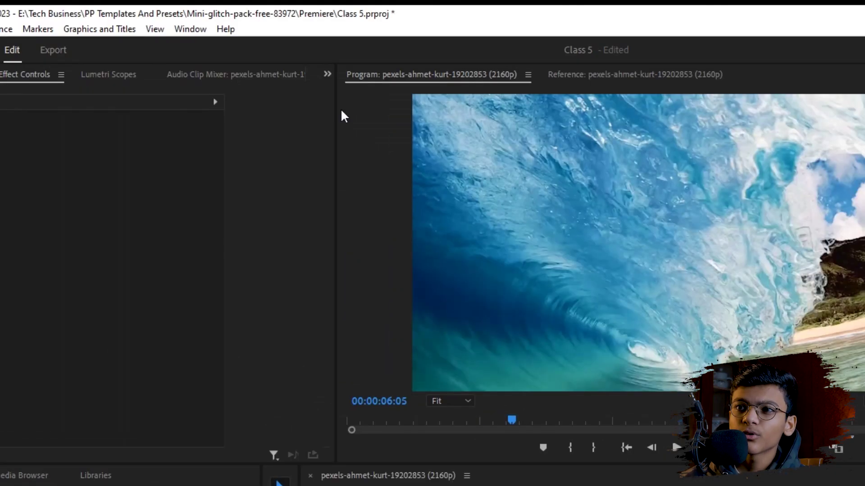
left_click(184, 29)
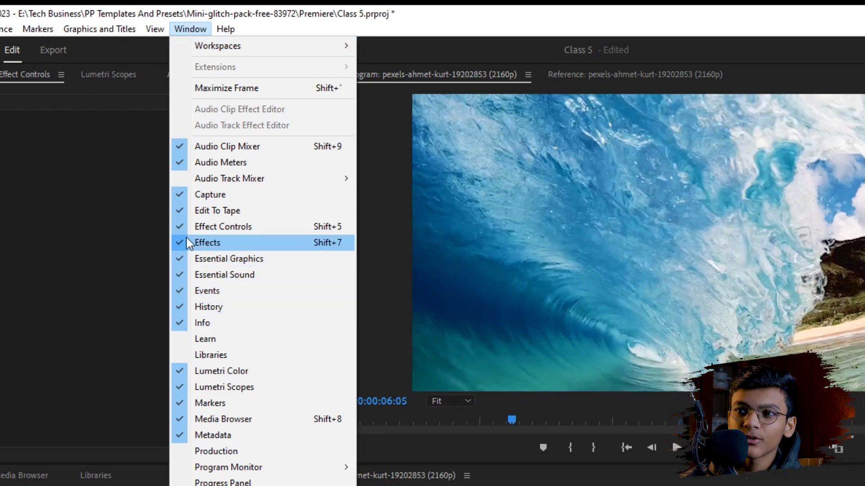
left_click(343, 247)
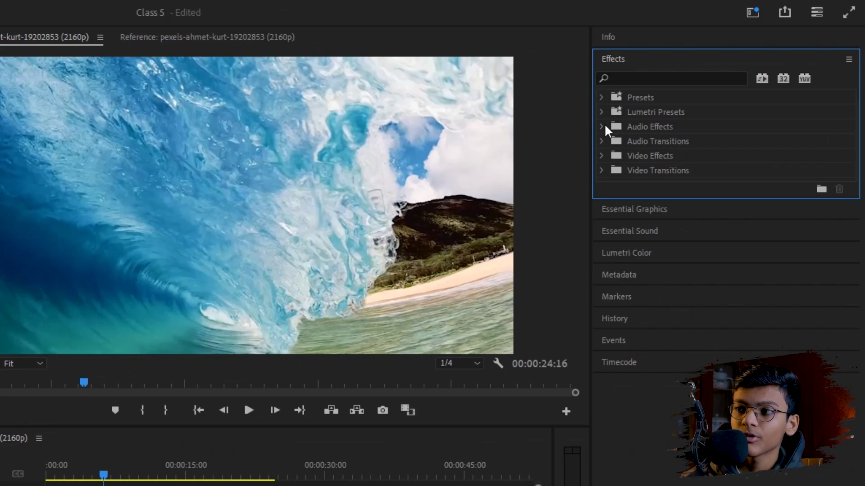
Look through the Presets and Lumetri Presets folders and the Audio Effects categories.
left_click(600, 97)
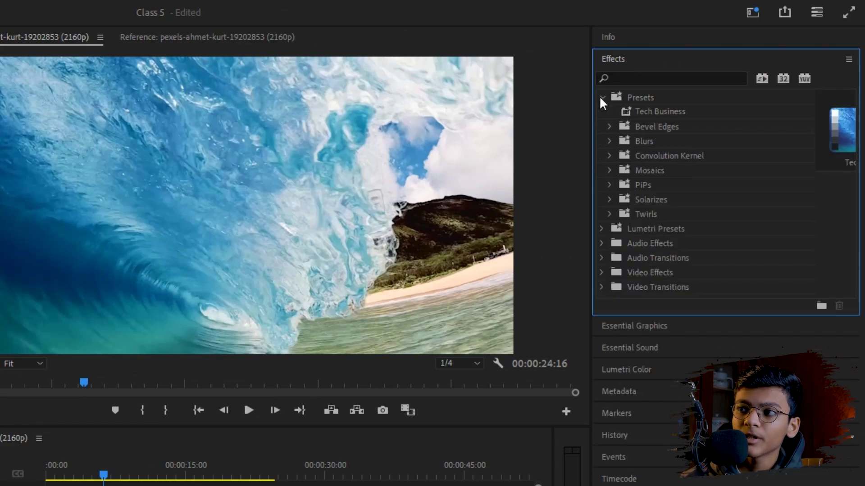
left_click(600, 97)
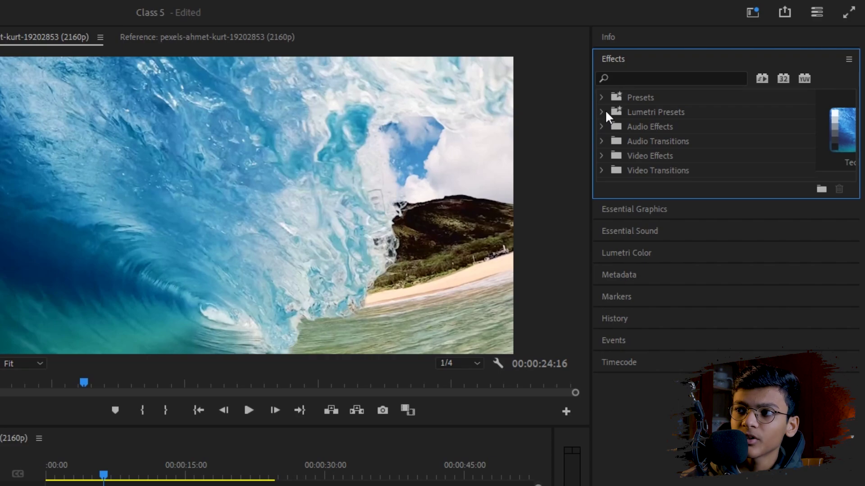
left_click(605, 112)
left_click(604, 113)
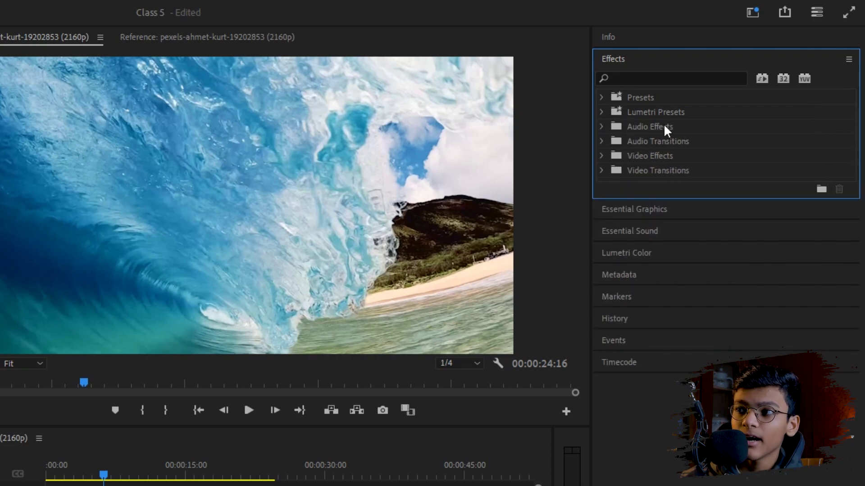
left_click(602, 127)
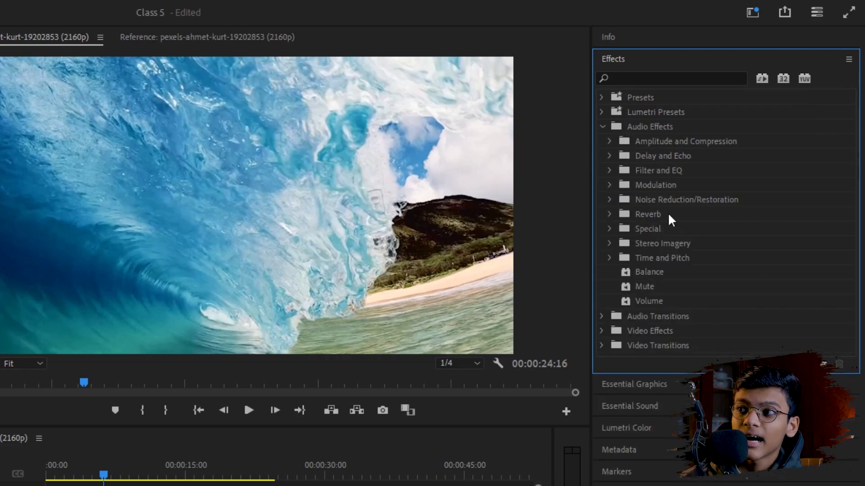
left_click(651, 143)
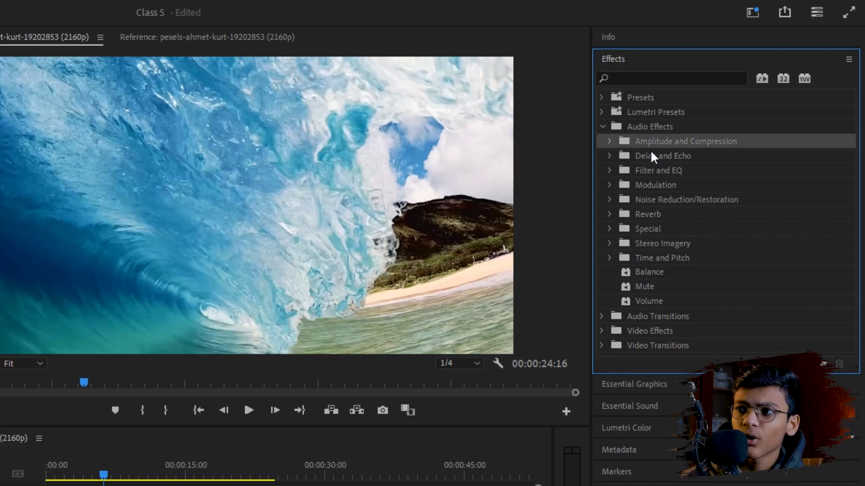
left_click(651, 187)
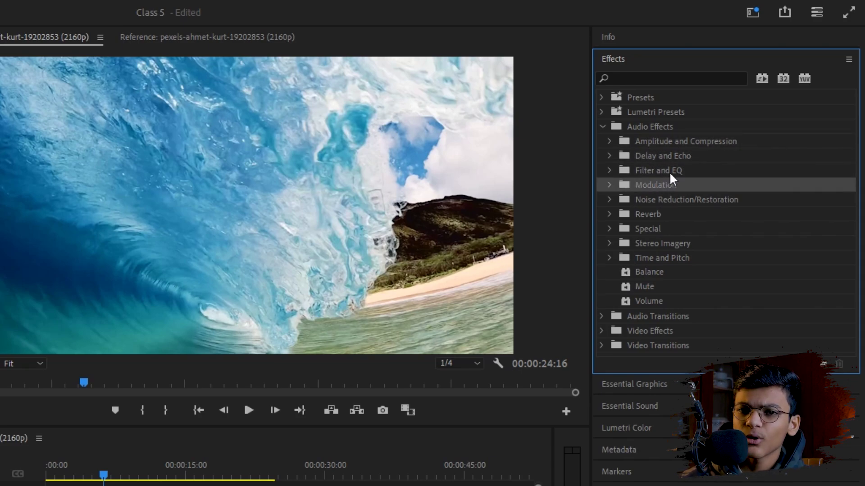
left_click(673, 172)
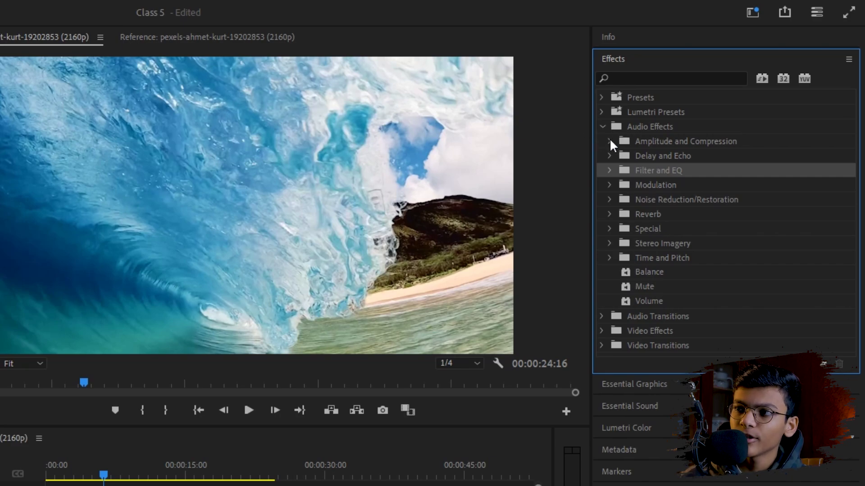
left_click(658, 129)
left_click(672, 143)
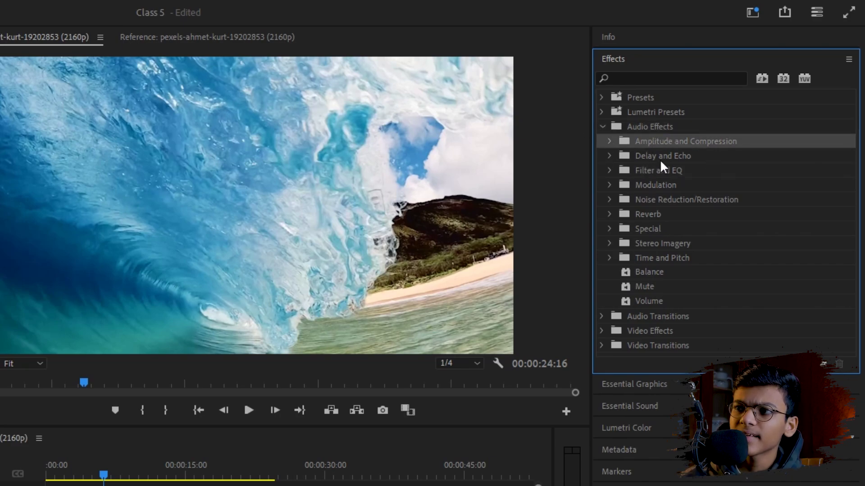
left_click(661, 158)
Examine the Delay and Echo audio effects and try to apply Analog Delay to the timeline clip.
left_click(609, 156)
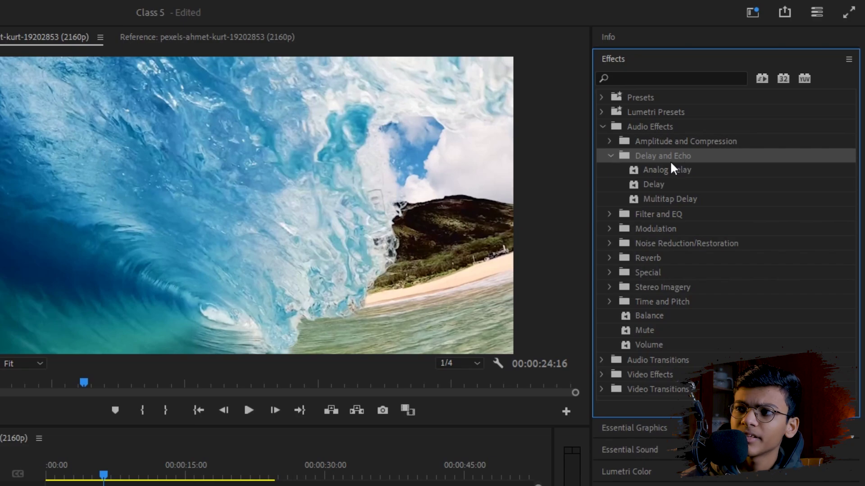
left_click(608, 157)
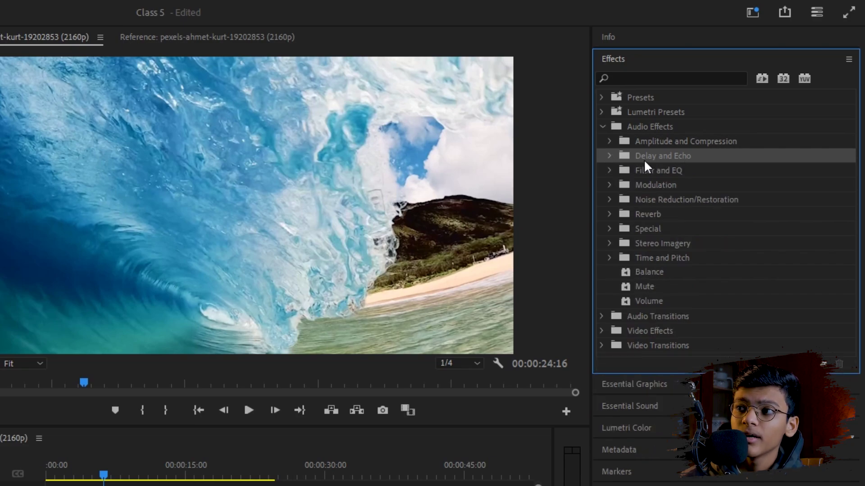
left_click(608, 160)
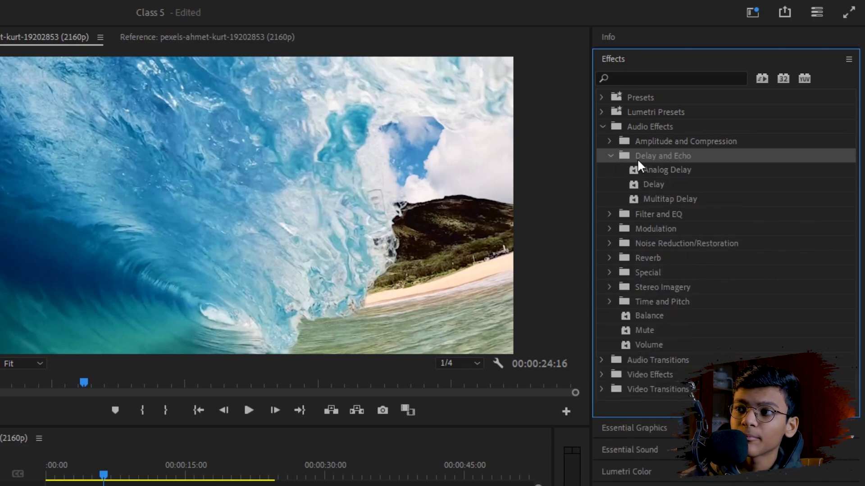
left_click(667, 170)
left_click(677, 199)
left_click_drag(666, 171, 243, 391)
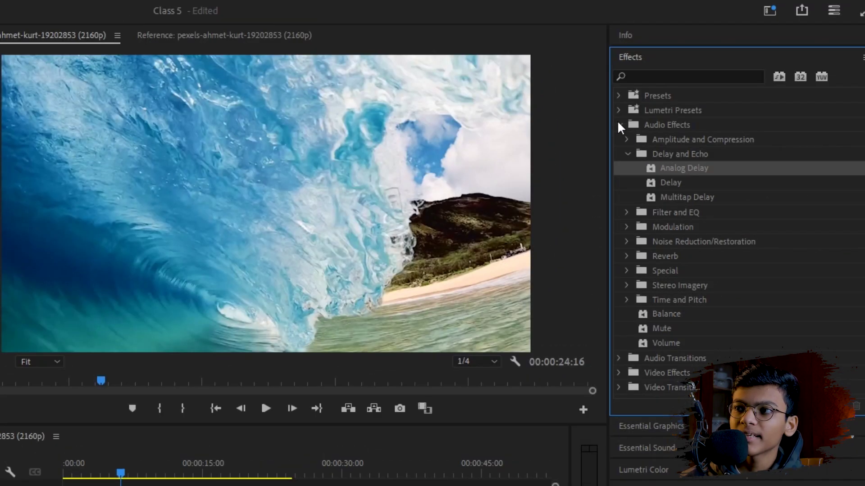
Examine the Crossfade audio transitions, including Constant Gain, Constant Power and Exponential Fade.
left_click(618, 124)
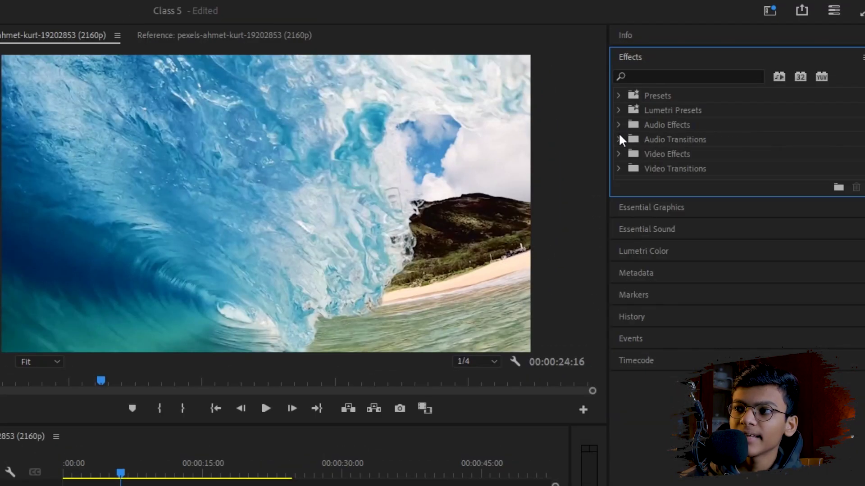
left_click(619, 141)
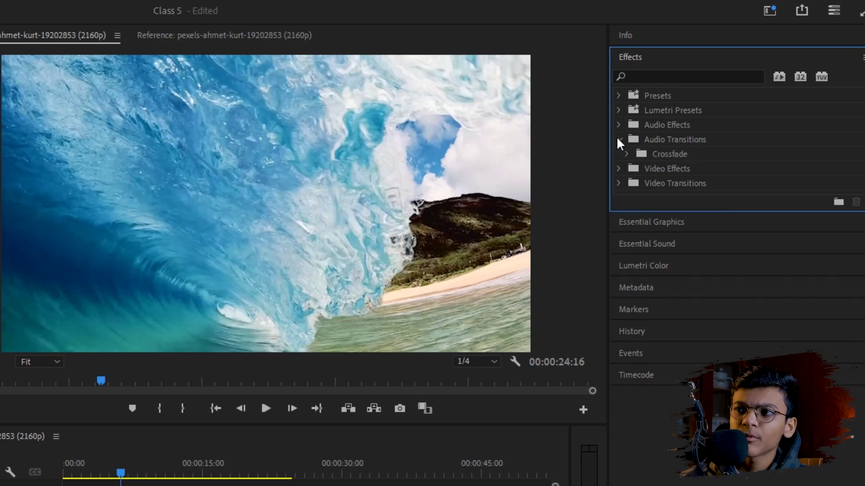
left_click(618, 139)
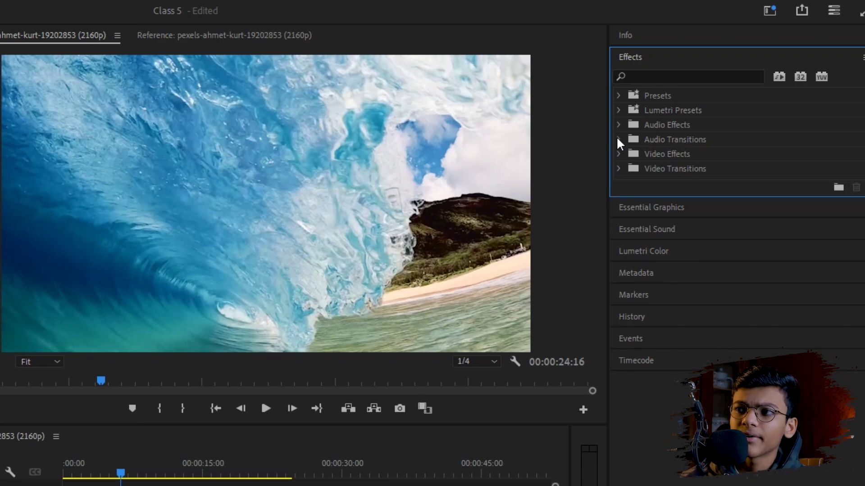
left_click(618, 139)
left_click(627, 154)
left_click(626, 154)
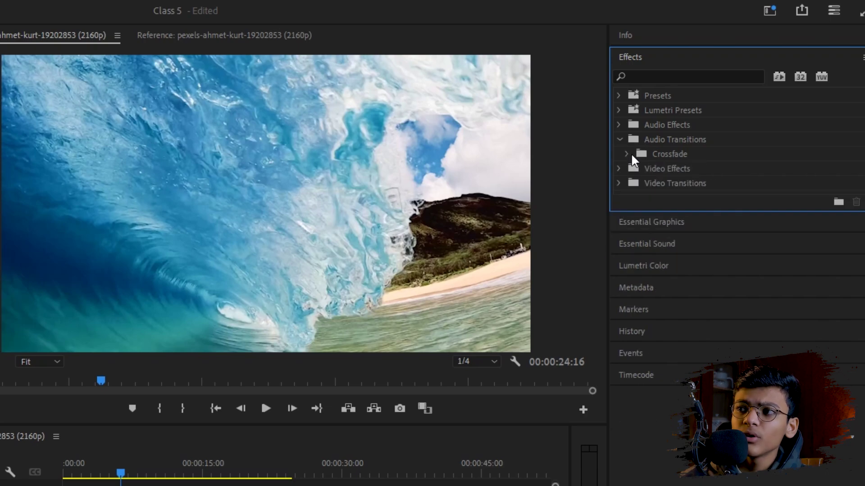
left_click(626, 153)
left_click(620, 140)
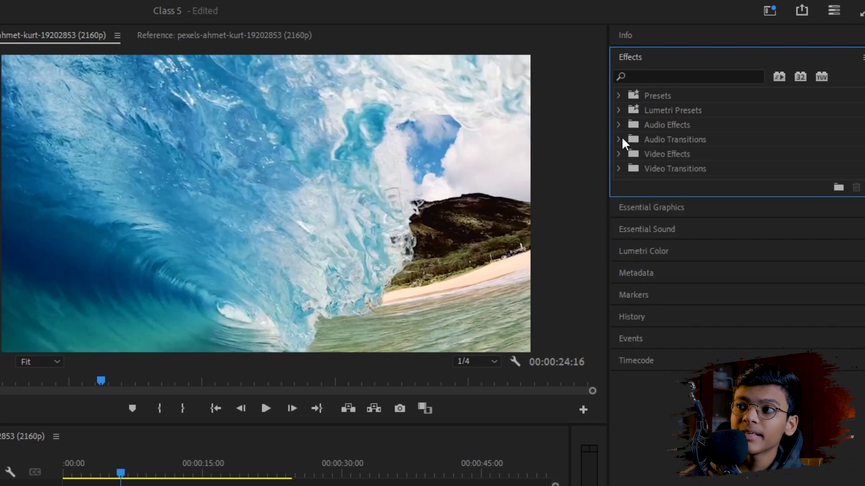
left_click(619, 140)
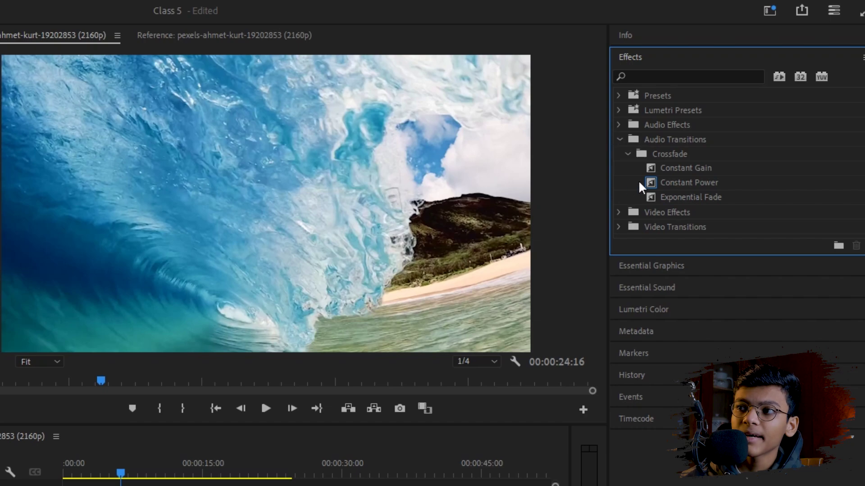
left_click(627, 153)
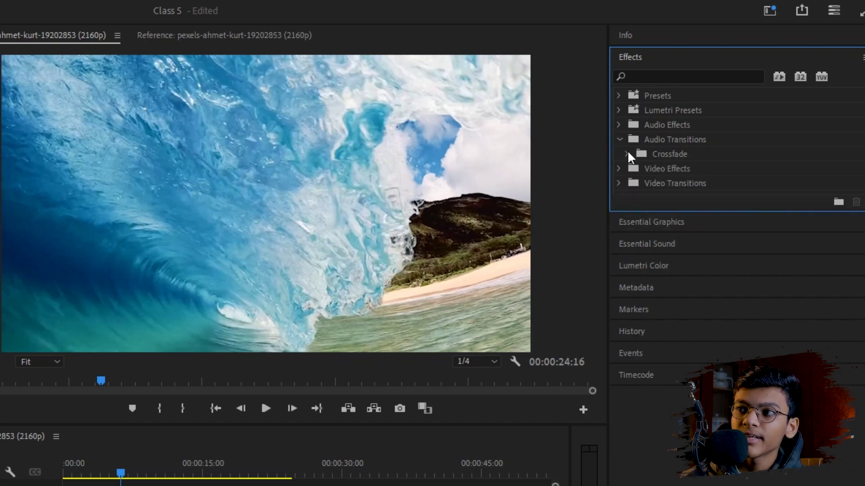
left_click(626, 153)
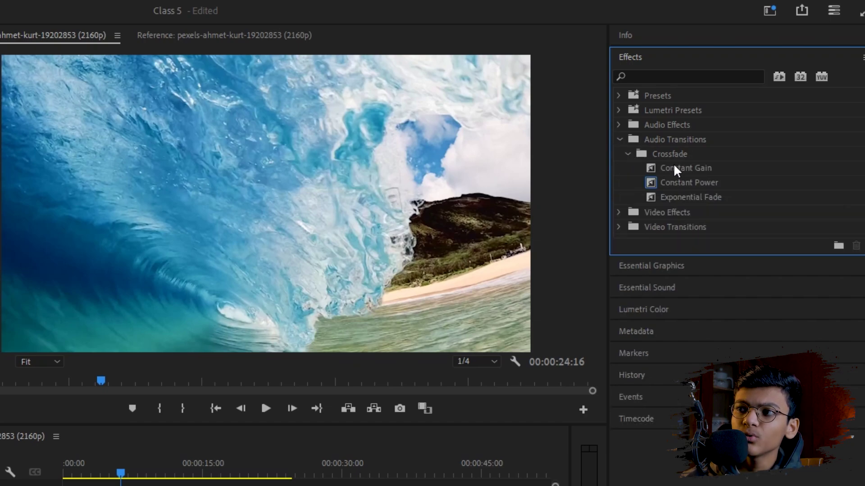
left_click(694, 170)
left_click(696, 187)
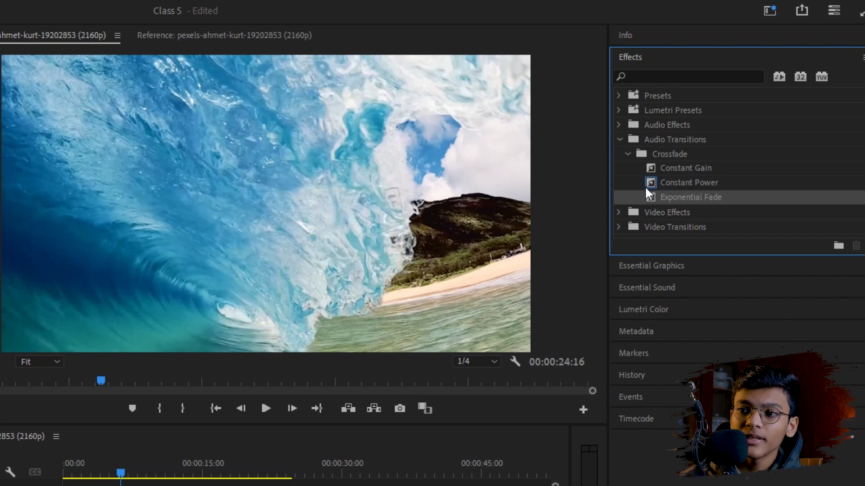
Enlarge the timeline around the cut between the wave clip and the wind turbine clip.
left_click(135, 485)
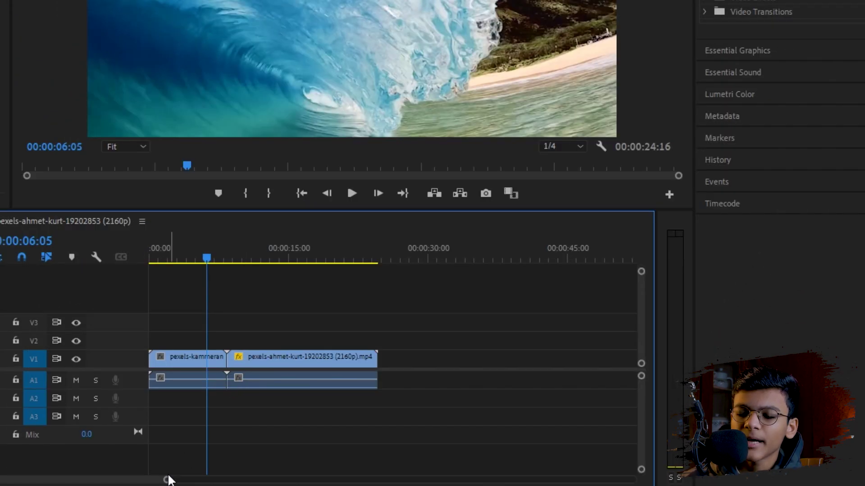
left_click_drag(167, 481, 130, 485)
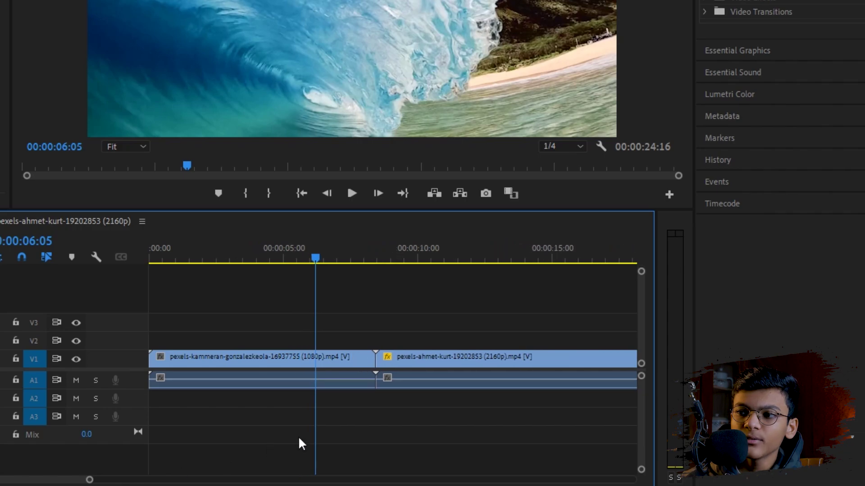
left_click_drag(413, 326, 476, 402)
left_click_drag(376, 322, 335, 403)
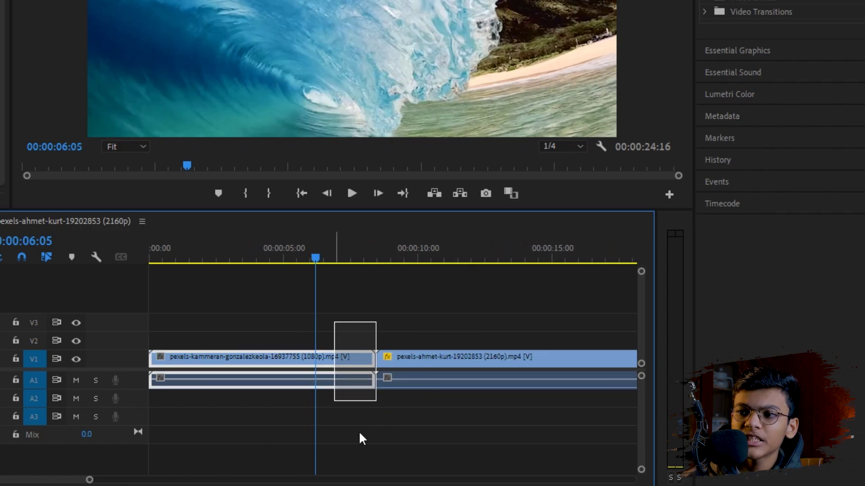
left_click(359, 435)
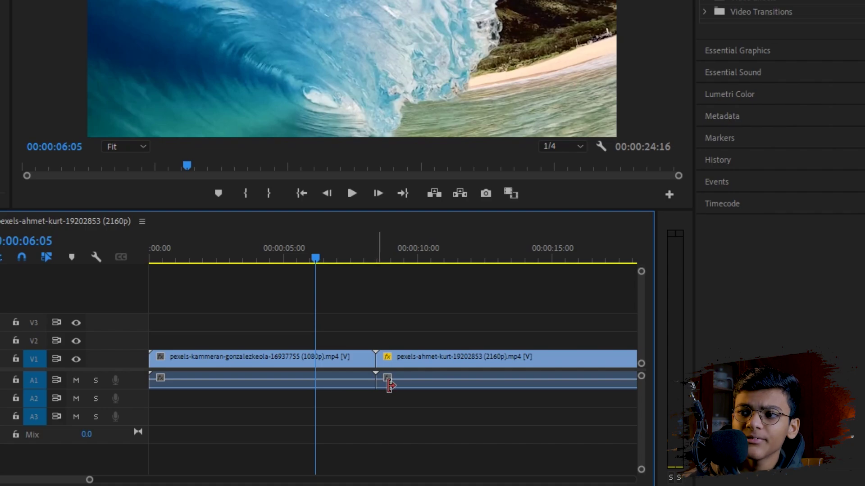
Try trimming the clip edges on both sides of the cut, undoing each trim.
left_click(373, 387)
left_click_drag(372, 386, 297, 390)
key("ctrl+z")
left_click_drag(379, 389, 470, 390)
key("ctrl+z")
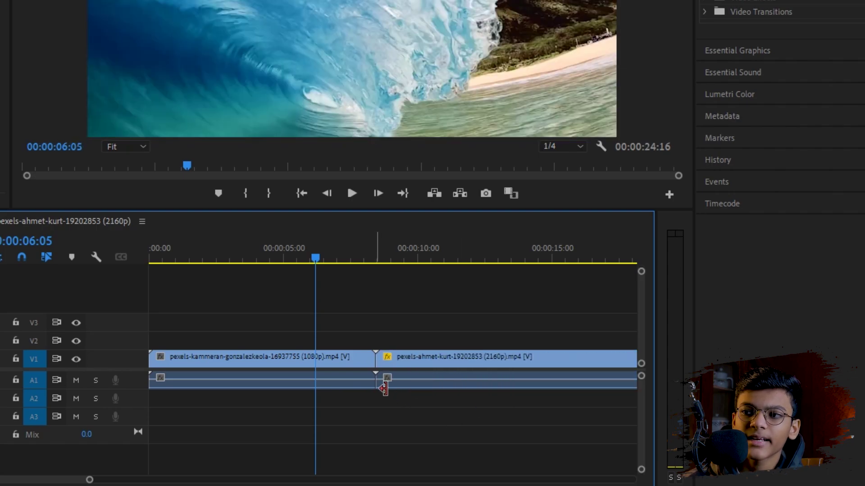
left_click_drag(378, 386, 299, 390)
key("ctrl+z")
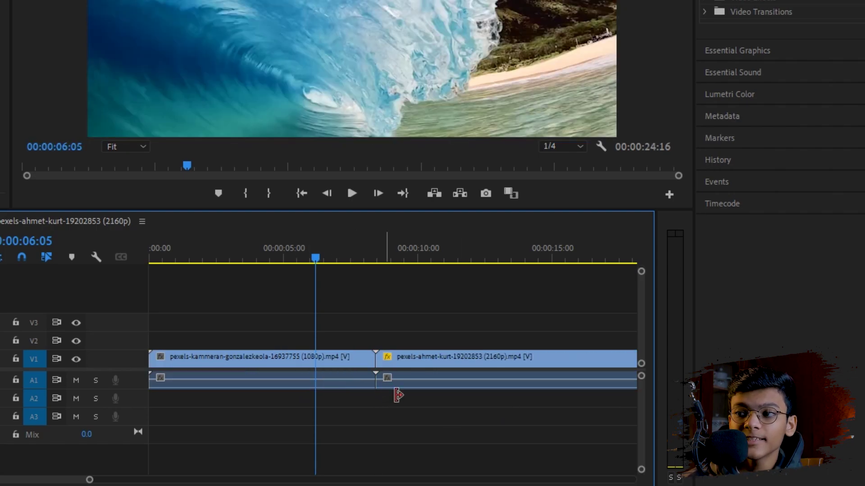
left_click_drag(390, 385, 467, 387)
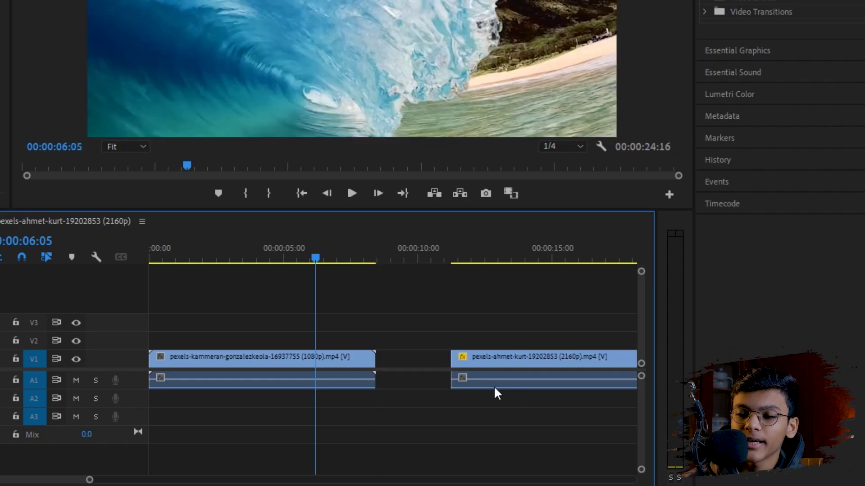
key("ctrl+z")
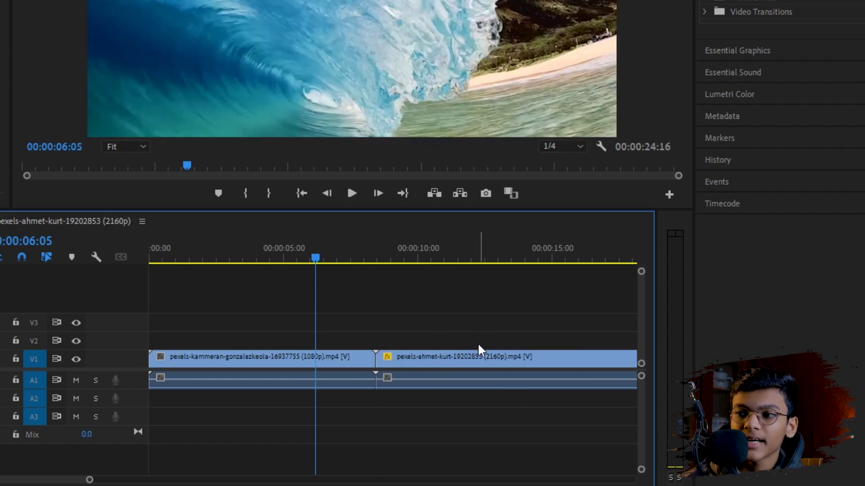
Apply the default transitions at the cut between the two clips, accepting repeated frames.
left_click(388, 385)
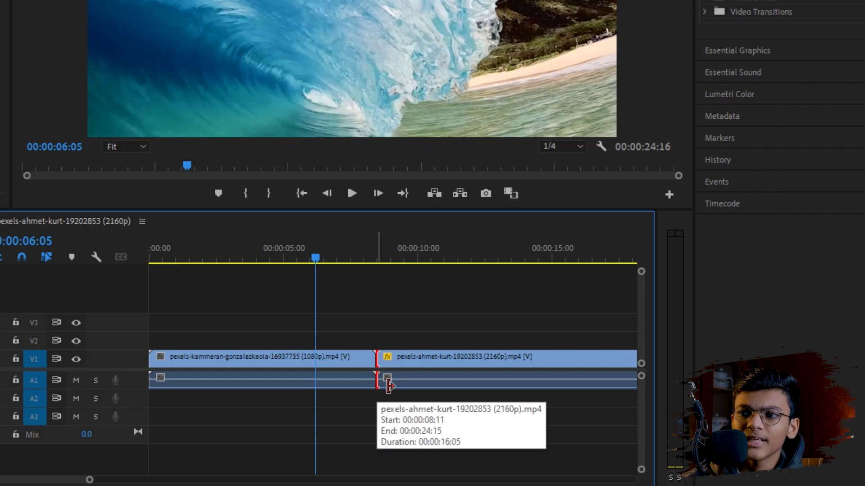
right_click(378, 382)
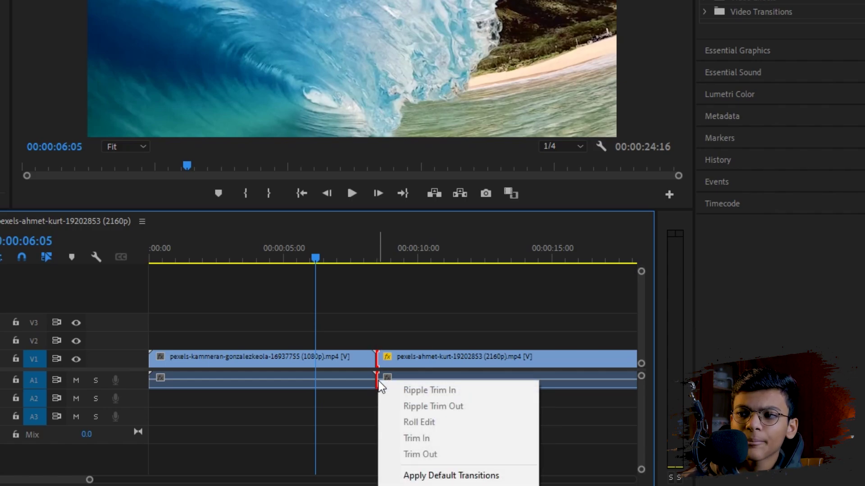
left_click(473, 478)
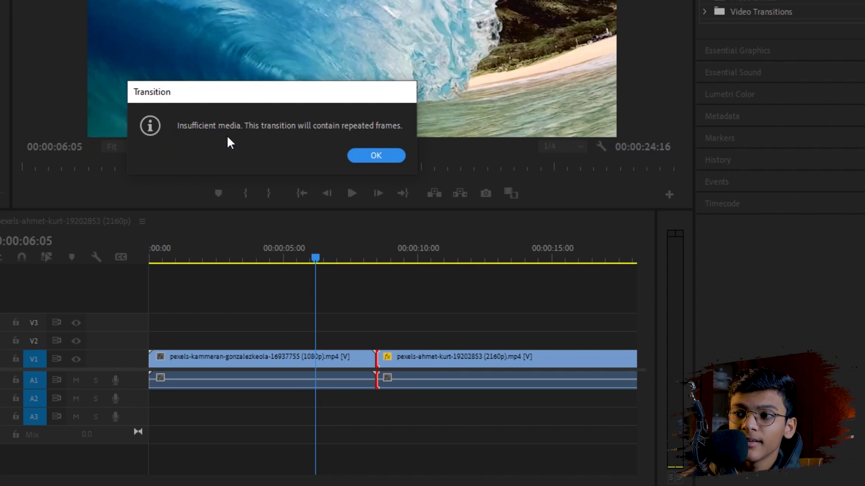
left_click(385, 155)
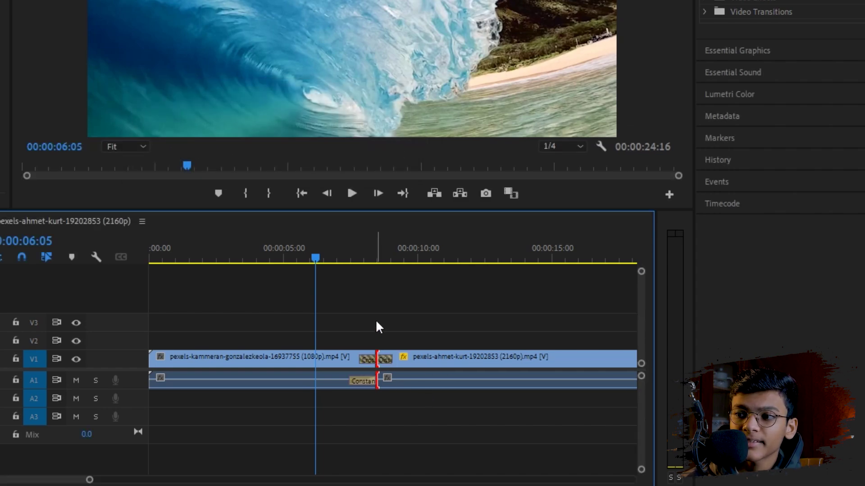
Preview the Cross Dissolve at the cut by scrubbing through it, and return the playhead to 00:00:06:21.
left_click(383, 358)
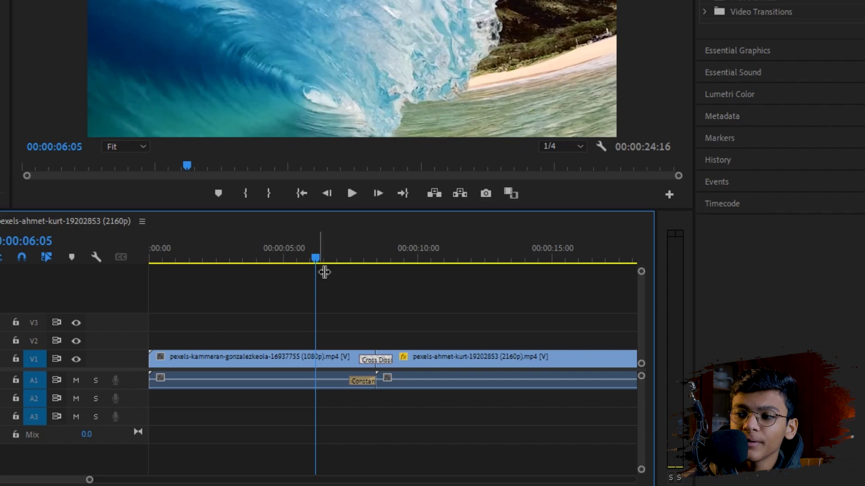
left_click_drag(324, 272, 362, 262)
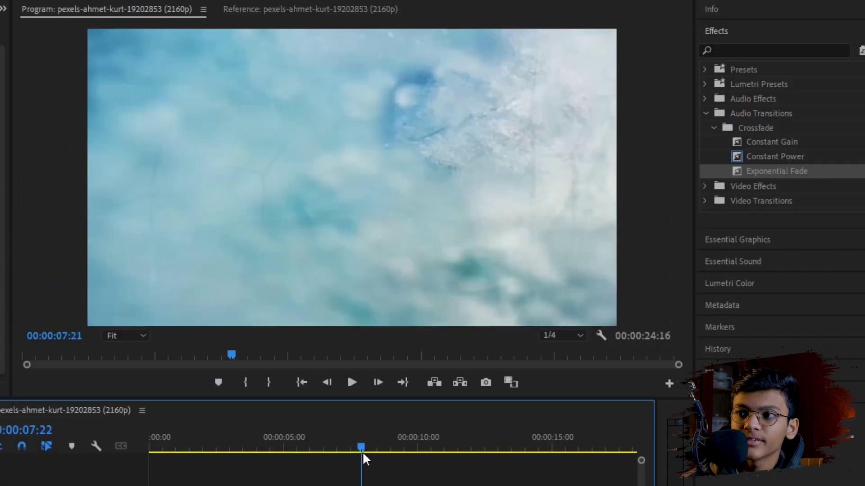
left_click_drag(362, 451, 334, 446)
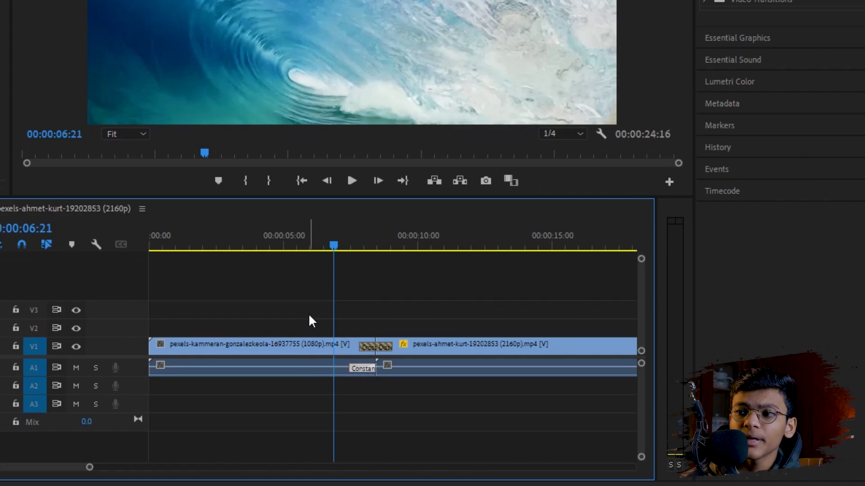
Examine the audio crossfade at the end of the first clip, and move the playhead to 00:00:07:05 just before it.
left_click_drag(438, 315, 351, 399)
left_click(385, 418)
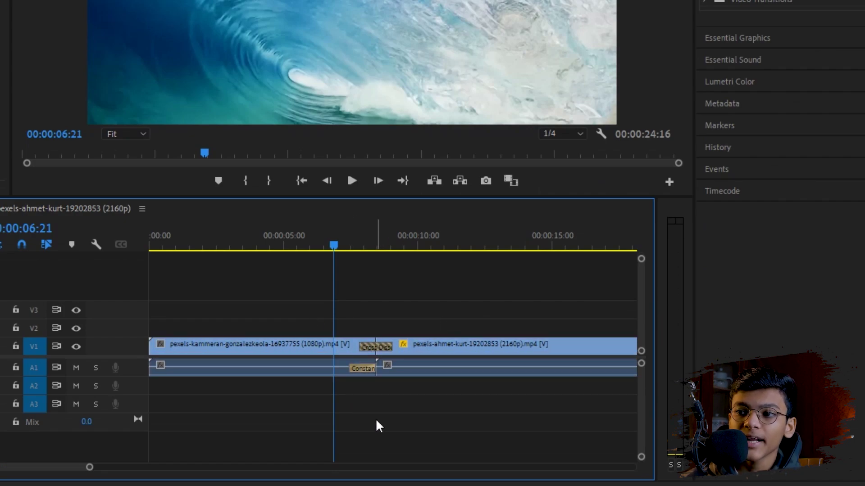
left_click(324, 361)
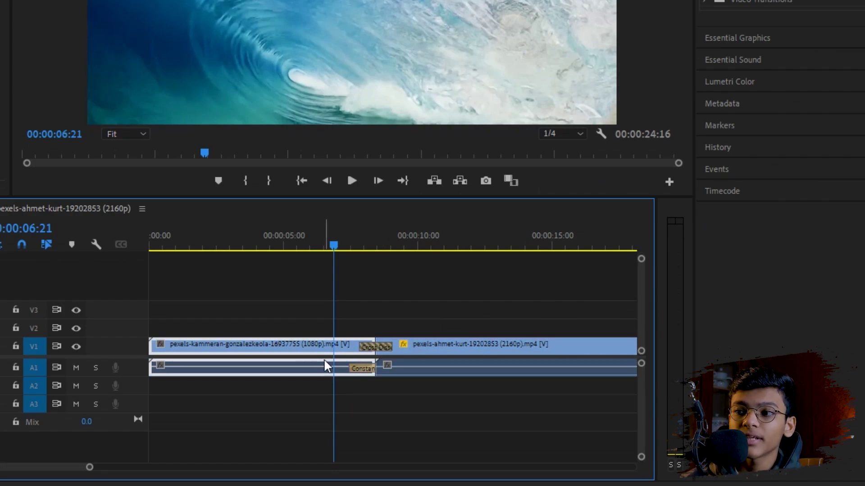
left_click(337, 410)
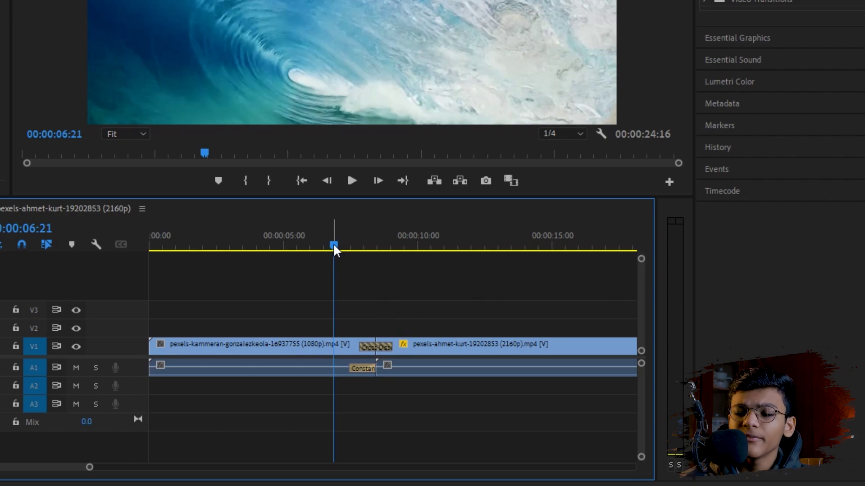
mouse_move(334, 247)
left_mouse_down()
mouse_move(353, 246)
mouse_move(345, 247)
left_mouse_up()
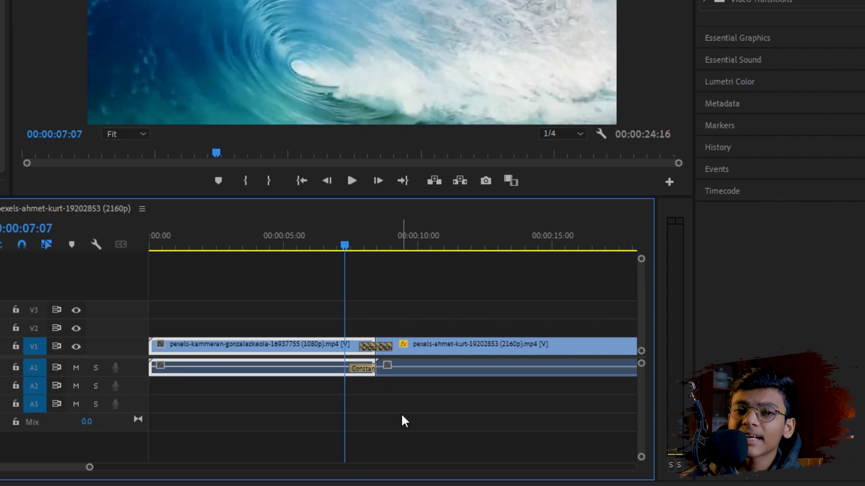
left_click(401, 413)
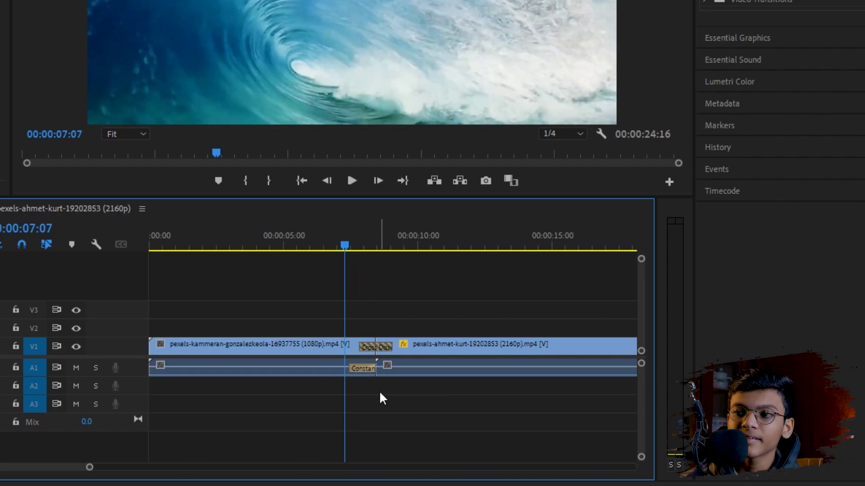
left_click(359, 369)
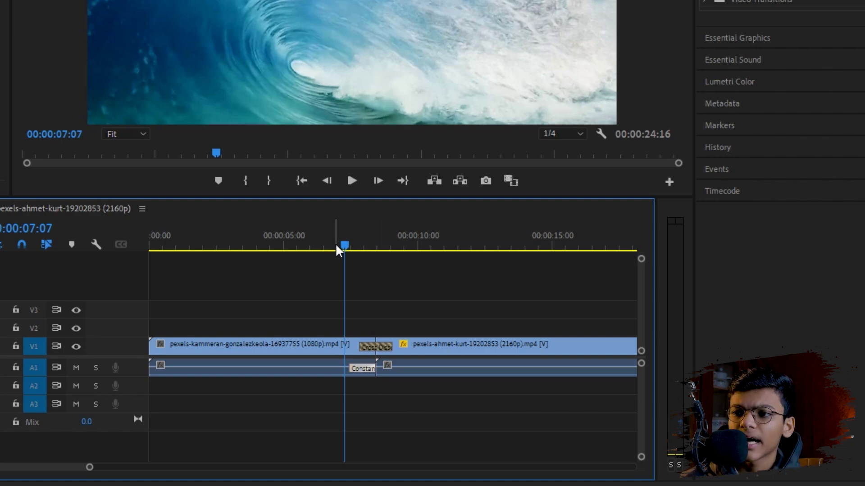
mouse_move(345, 245)
left_mouse_down()
mouse_move(355, 246)
mouse_move(342, 247)
left_mouse_up()
left_click(370, 391)
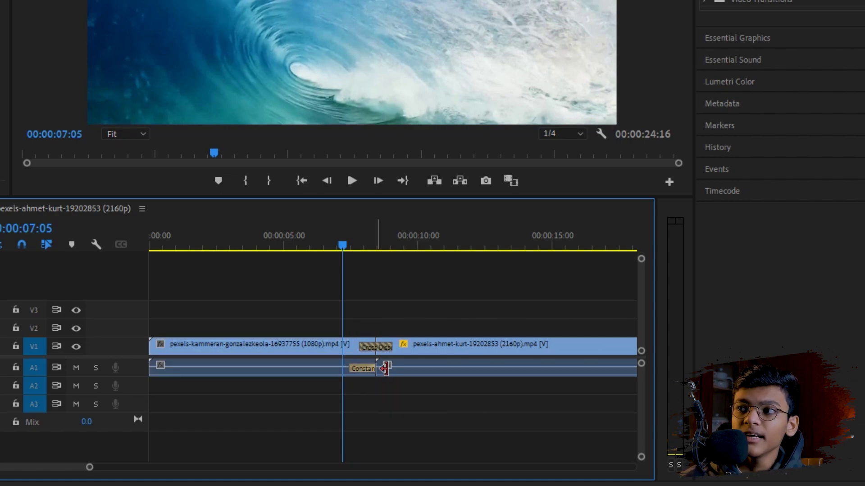
Collapse the Audio Transitions folder and examine the Dissolve video transitions, including Cross Dissolve and Additive Dissolve.
left_click(608, 142)
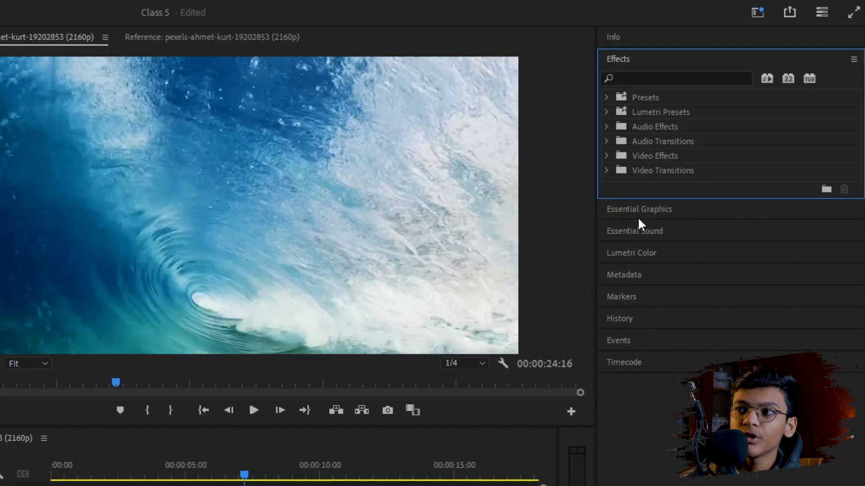
left_click(608, 170)
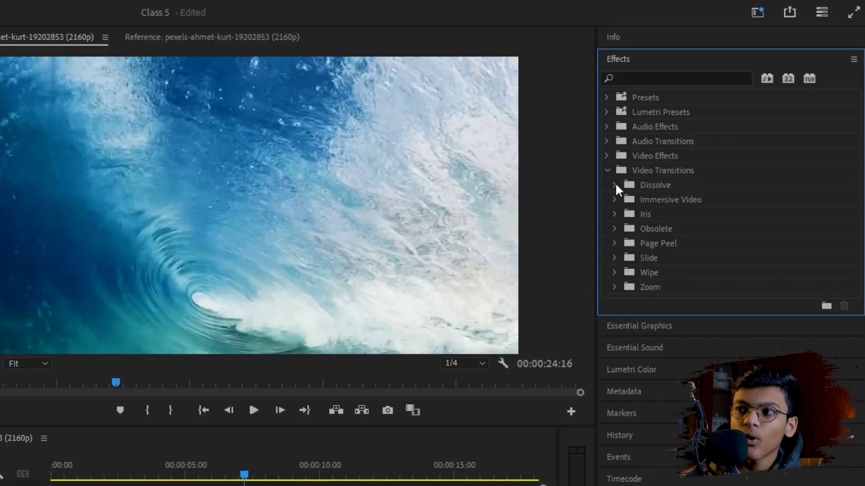
left_click(615, 184)
left_click(614, 185)
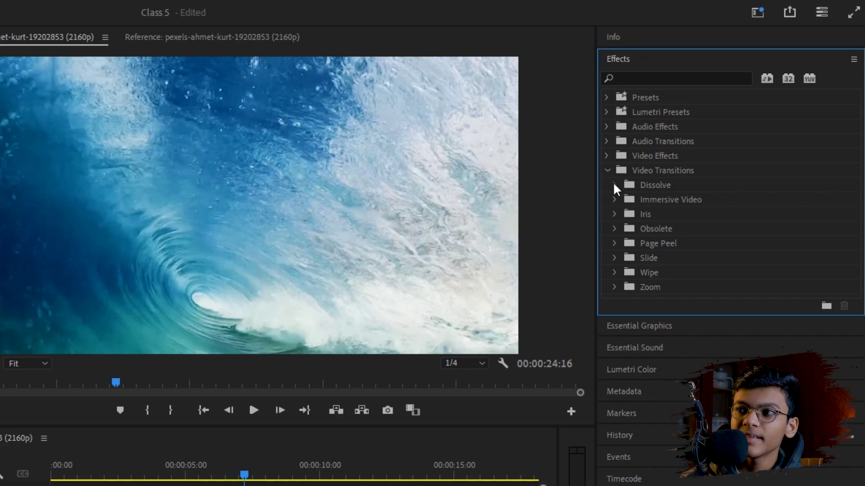
left_click(617, 184)
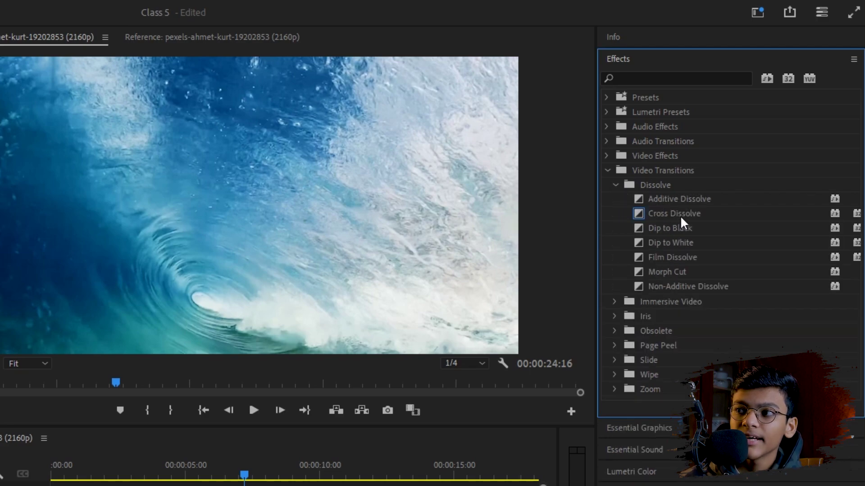
left_click(670, 214)
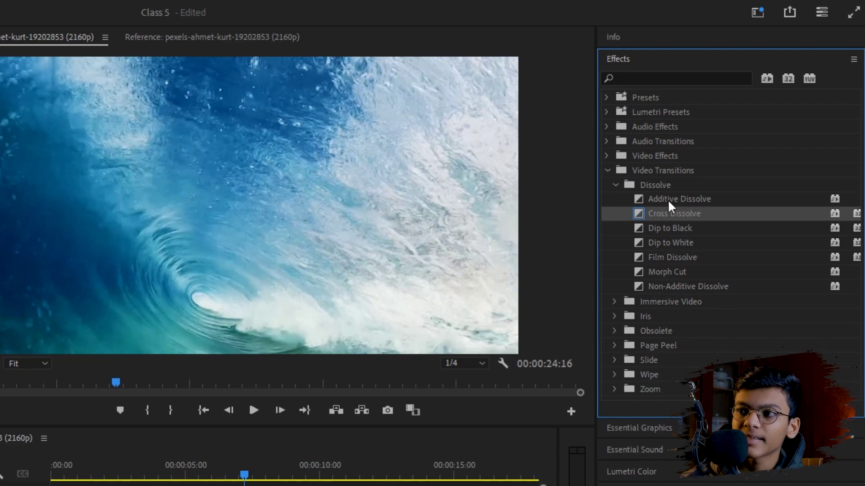
left_click(669, 201)
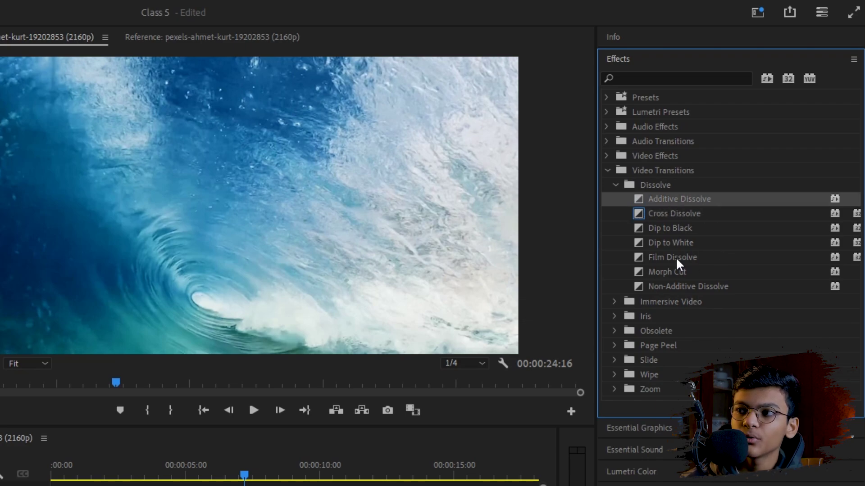
left_click(617, 185)
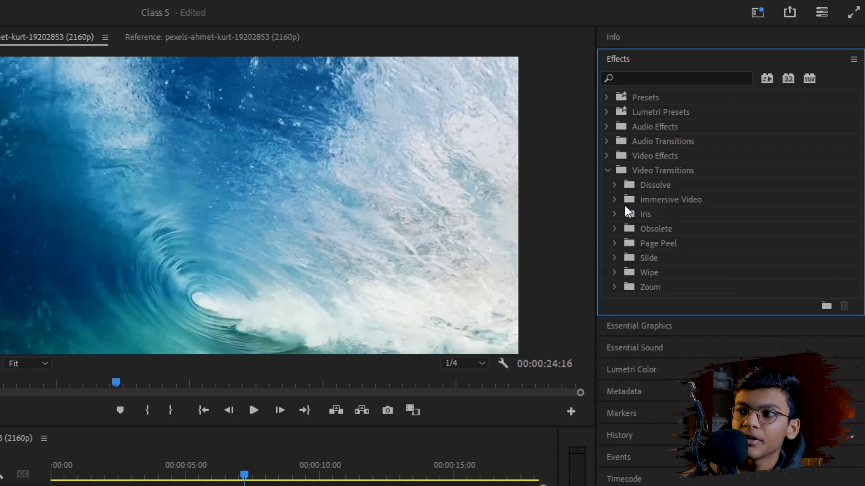
Replace the video transition at the cut with VR Chroma Leaks from Immersive Video and scrub through it.
left_click(617, 199)
left_click_drag(680, 214, 278, 404)
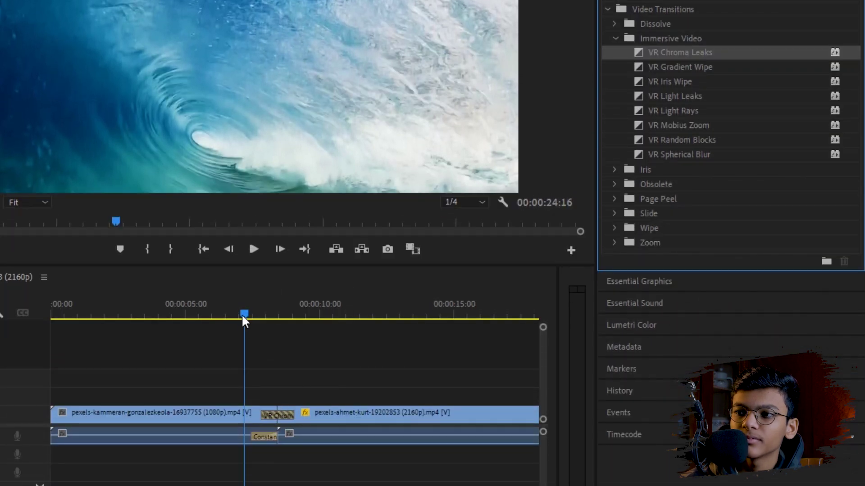
left_click_drag(242, 316, 271, 316)
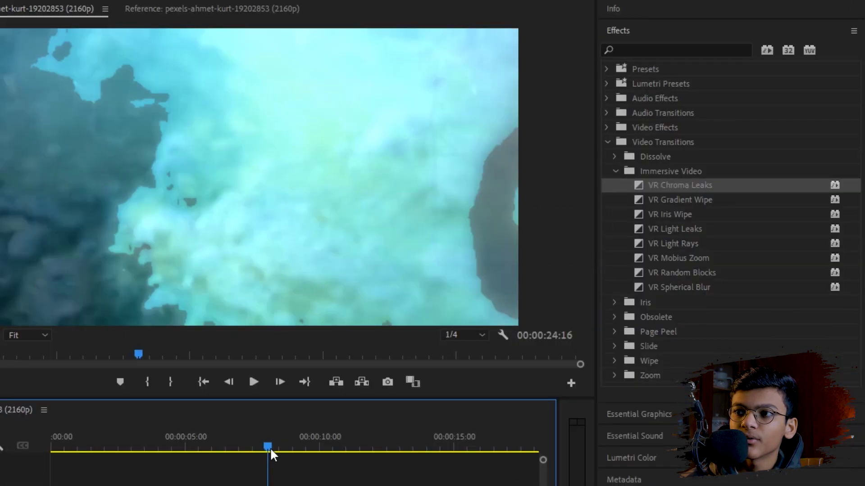
left_click_drag(269, 447, 296, 447)
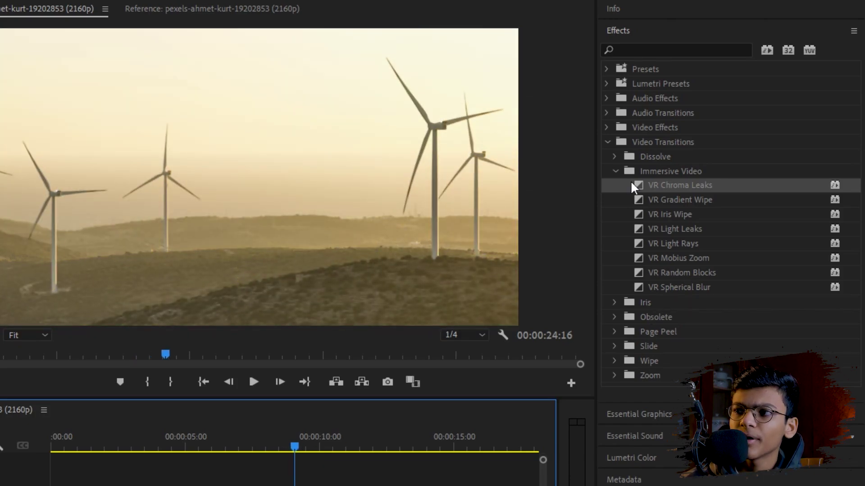
Apply the Iris Cross video transition at the cut, scrub through it and collapse the Iris folder.
left_click(614, 171)
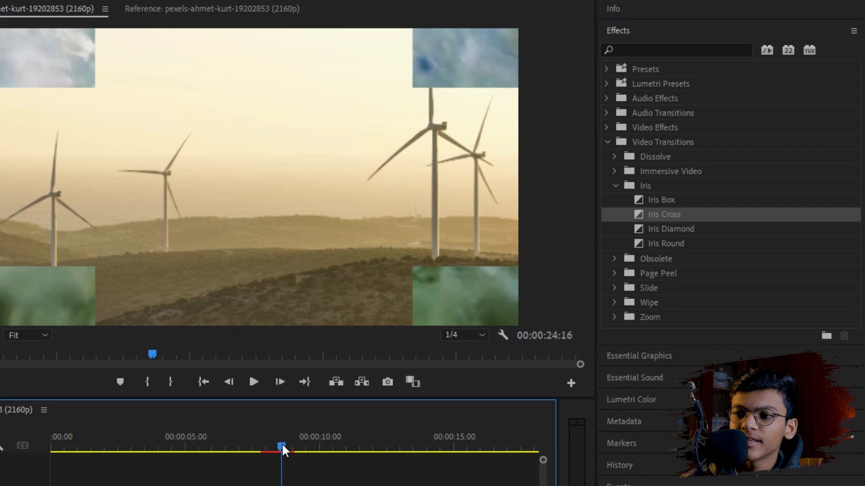
left_click_drag(282, 444, 305, 446)
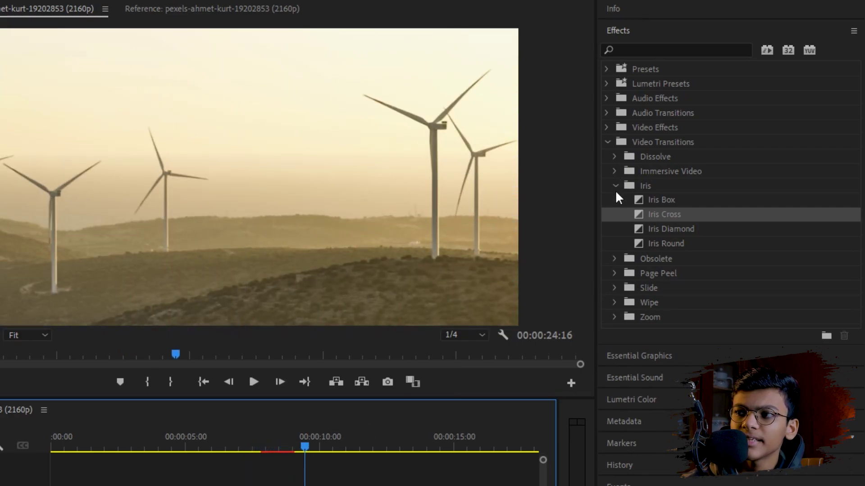
left_click(616, 185)
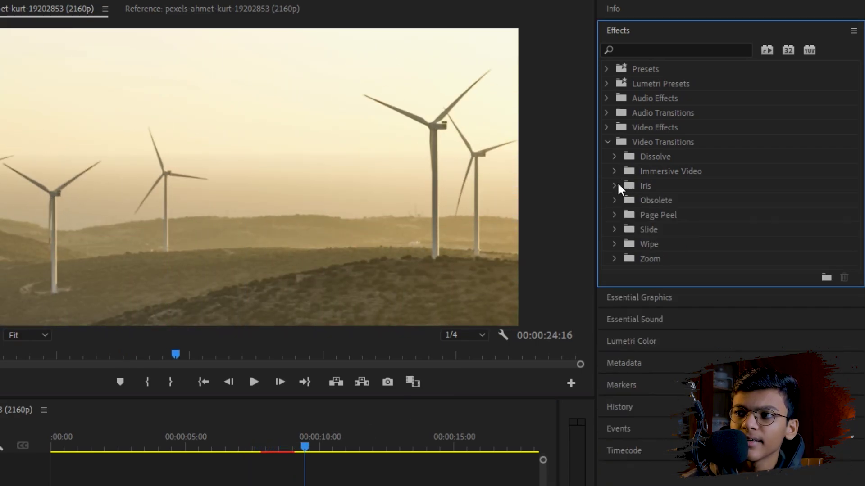
Apply the Page Peel video transition at the cut, scrub through it and collapse the Page Peel folder.
left_click(616, 215)
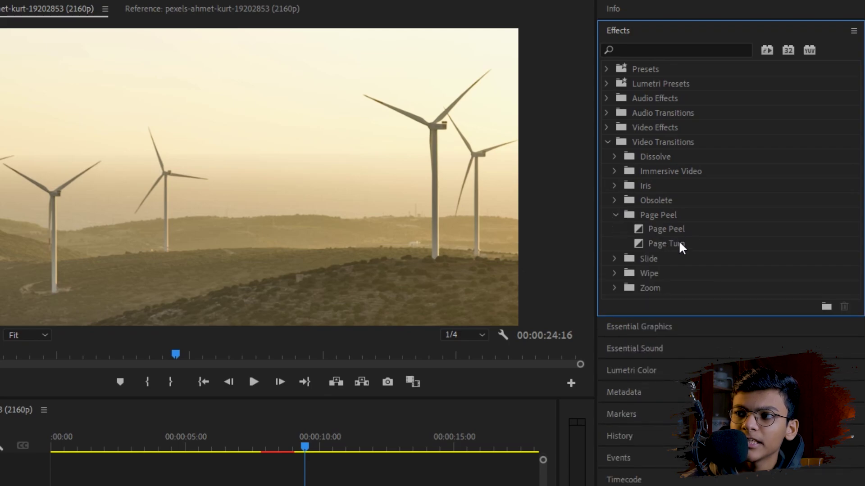
left_click_drag(682, 228, 289, 366)
left_click_drag(508, 317, 484, 315)
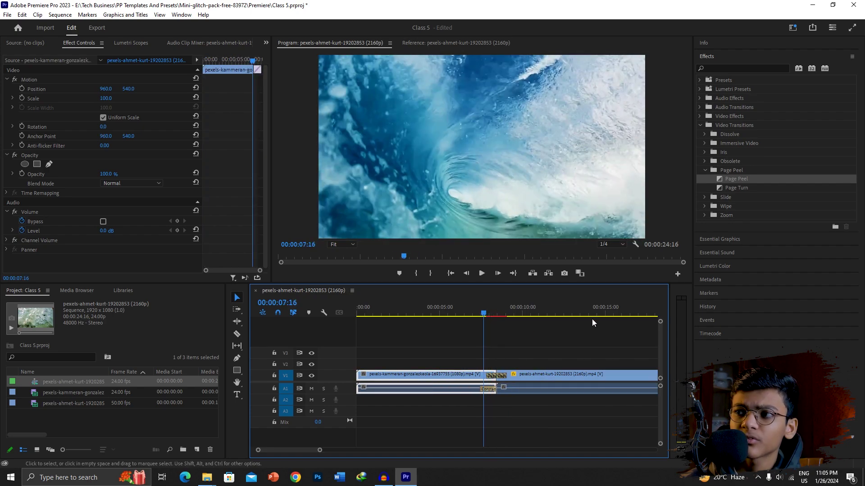
left_click(706, 170)
Replace the transition at the cut with Band Slide from the Slide video transitions and scrub through it.
left_click(704, 179)
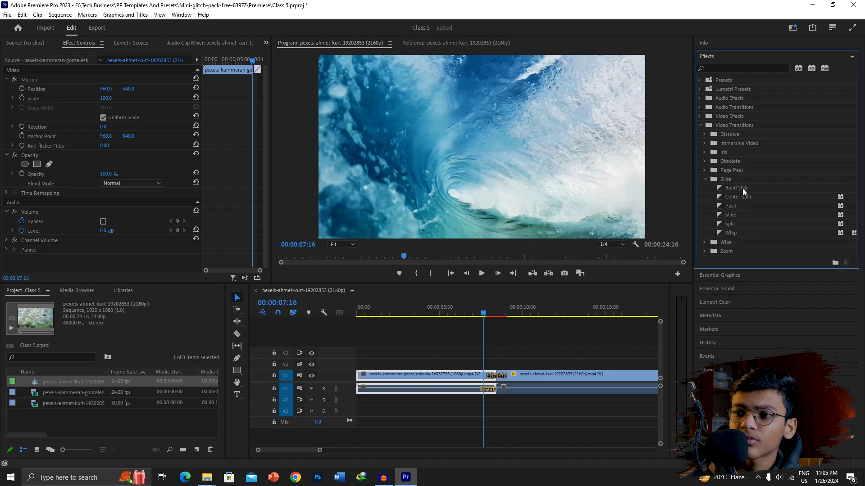
left_click_drag(742, 189, 500, 376)
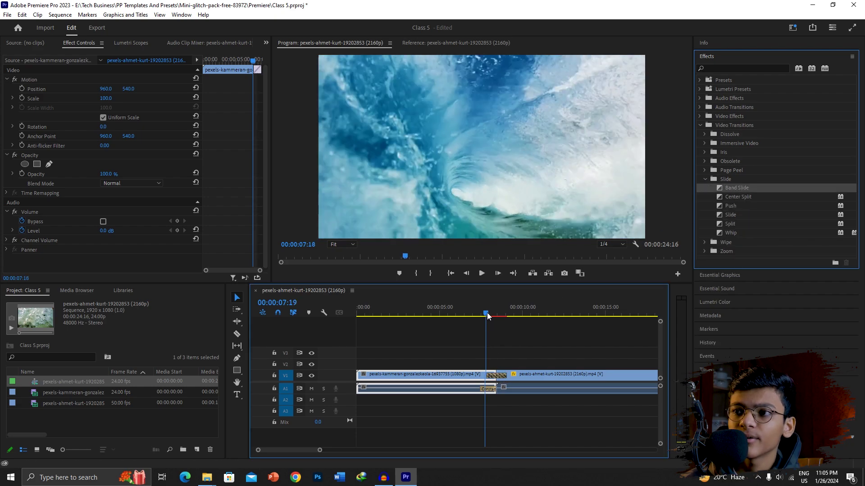
left_click(499, 313)
left_click_drag(499, 314, 481, 314)
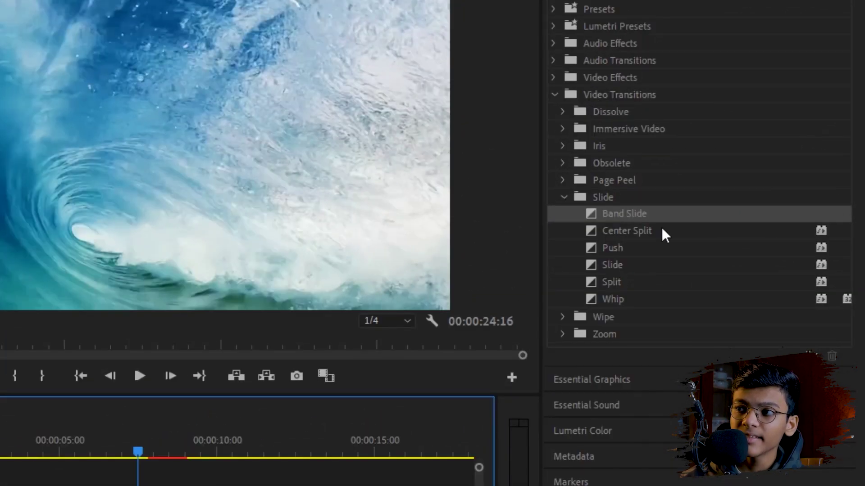
Set Band Slide as the default transition and apply the default transition at the cut between the two clips, scrubbing through it.
right_click(609, 213)
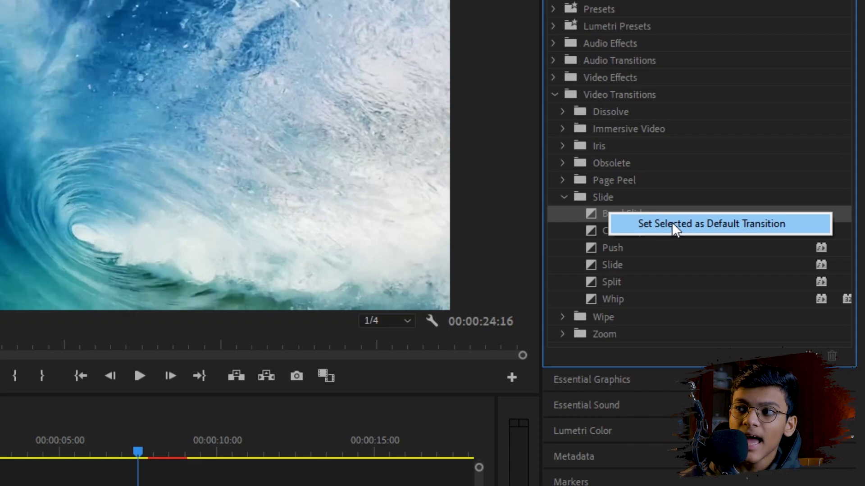
left_click(714, 224)
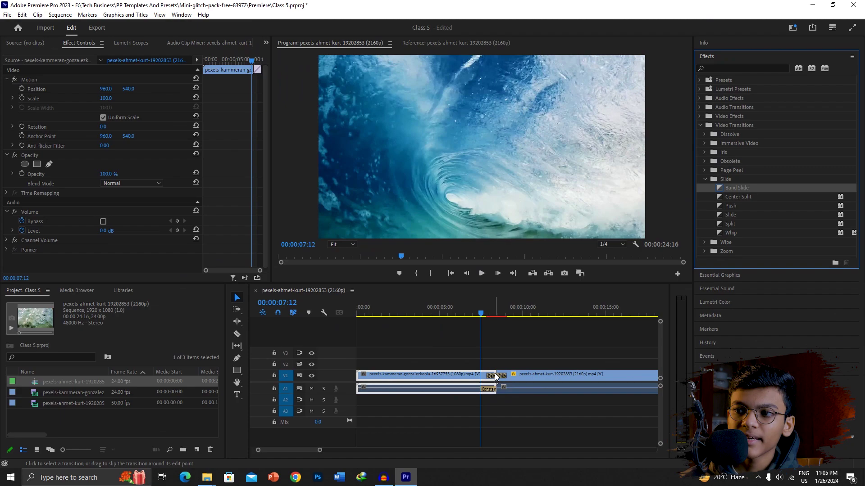
left_click(496, 374)
right_click(496, 374)
left_click(505, 360)
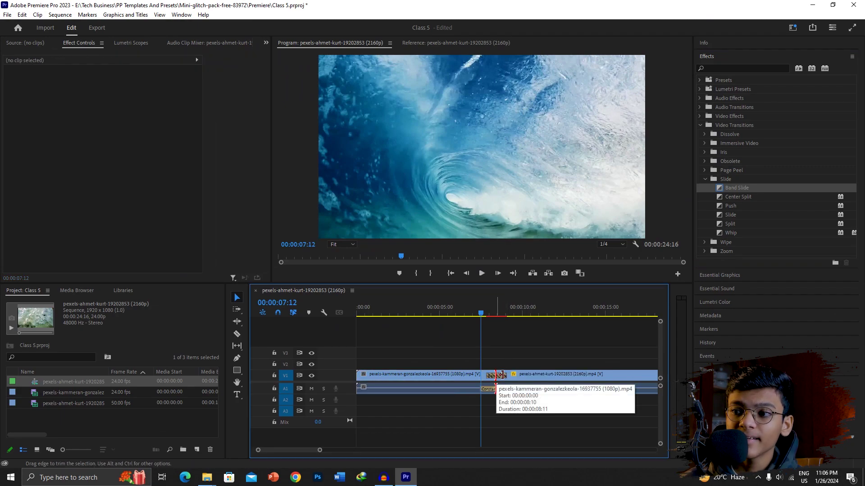
right_click(496, 373)
left_click(542, 429)
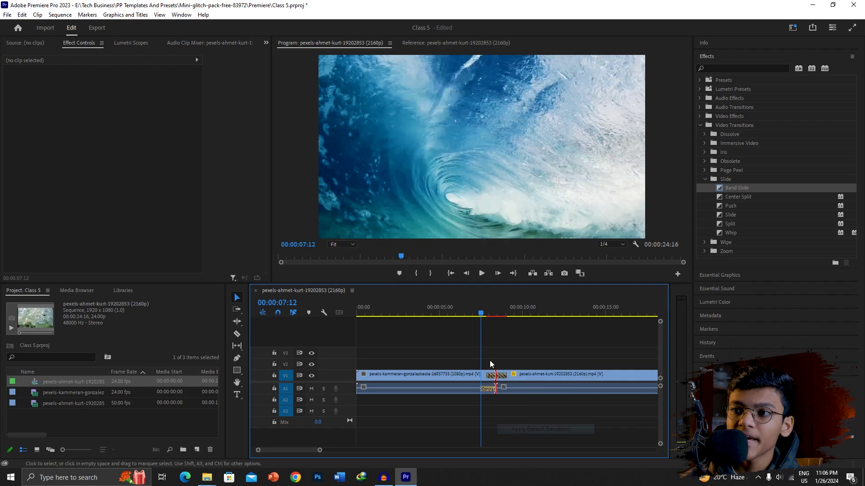
left_click_drag(483, 315, 510, 316)
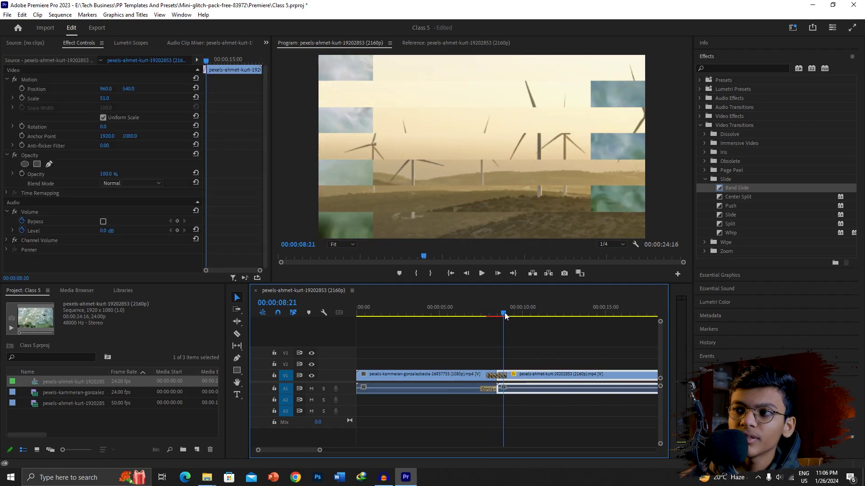
Look over the Obsolete video transitions, scrub back through the Band Slide at the cut and collapse the Video Transitions folder.
left_click(706, 180)
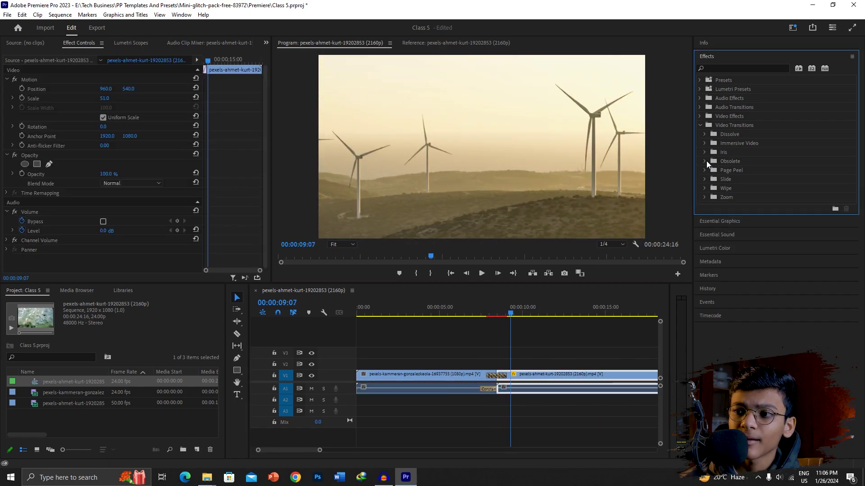
left_click(705, 161)
left_click_drag(511, 317, 493, 316)
left_click(510, 366)
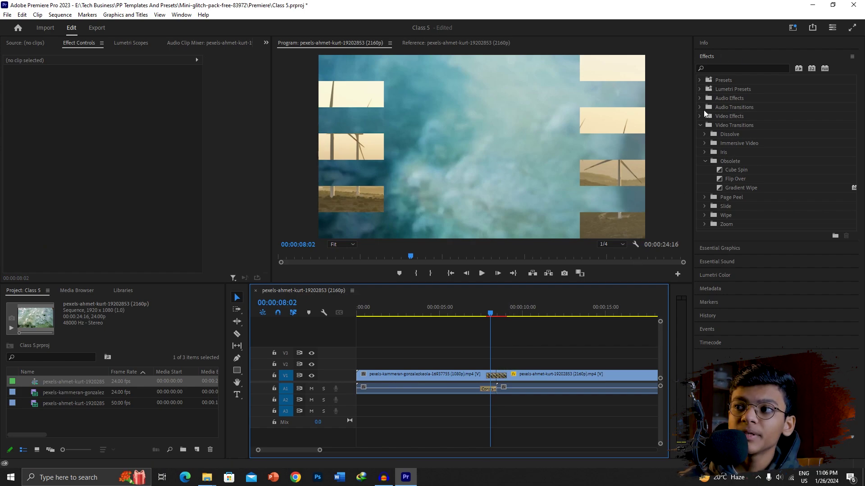
left_click(701, 126)
Apply the Gaussian Blur video effect from Blur & Sharpen to the second clip and move the playhead to 00:00:10:13.
left_click(737, 71)
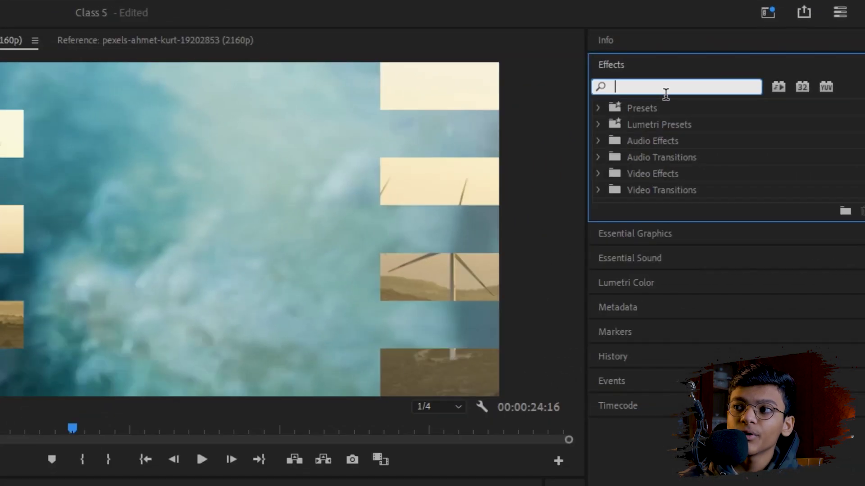
left_click(598, 174)
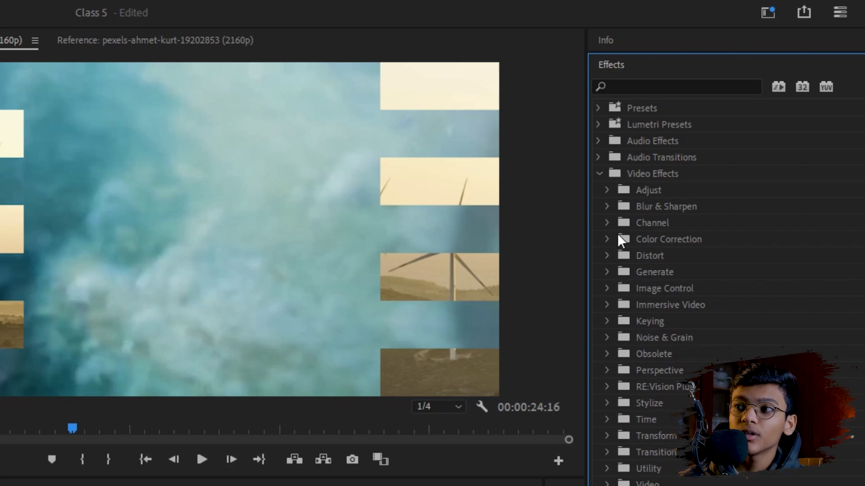
left_click(606, 207)
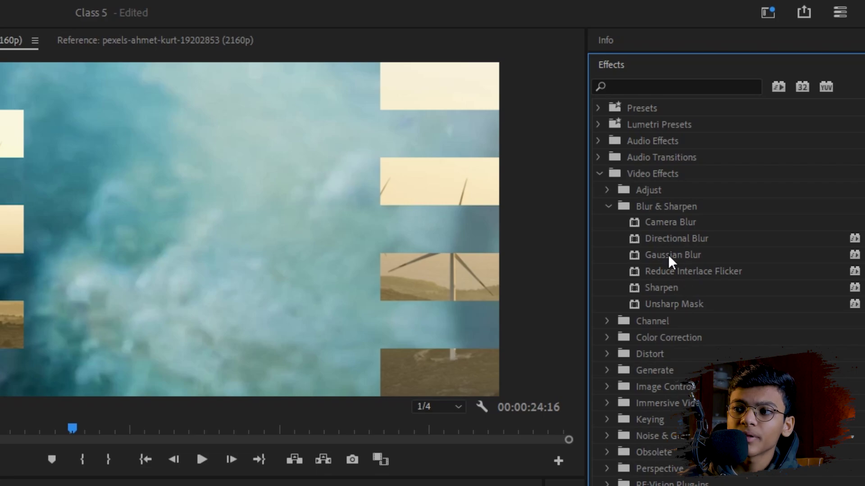
left_click_drag(682, 253, 445, 428)
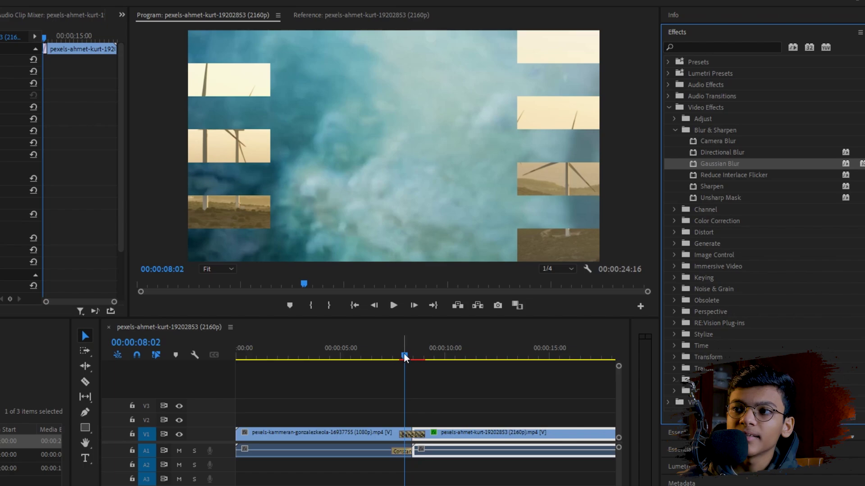
left_click_drag(404, 356, 455, 356)
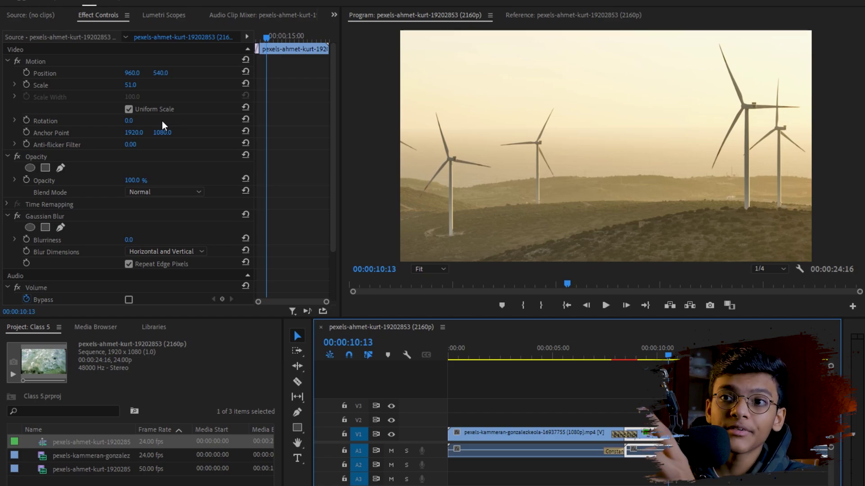
Examine the Gaussian Blur settings among the second clip's effect controls, collapsing and expanding the effect, and deselect the clip.
scroll(197, 175, "down", 3)
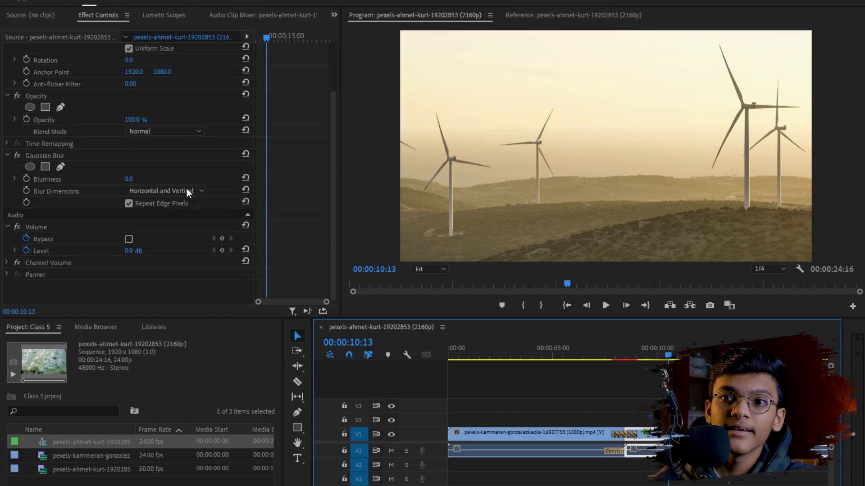
scroll(41, 225, "up", 3)
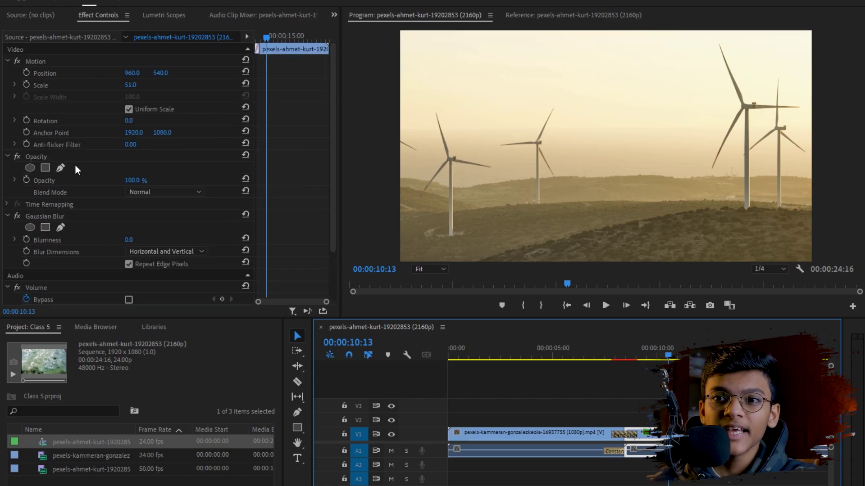
left_click(7, 216)
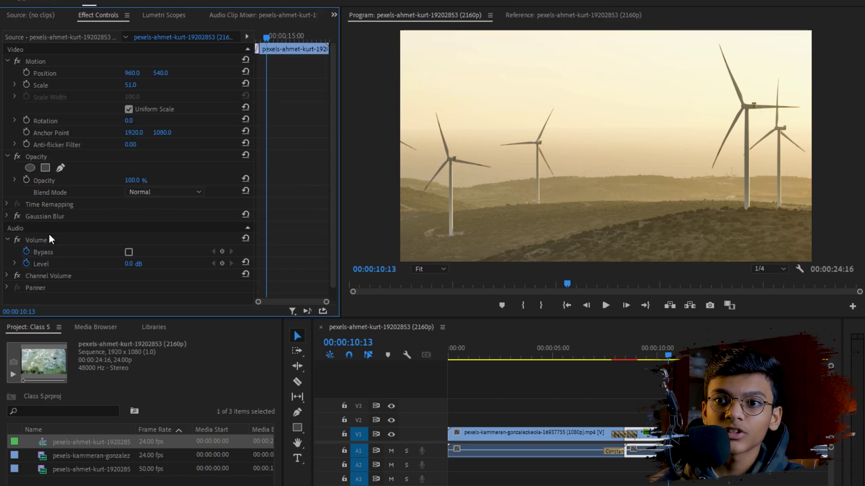
left_click(7, 217)
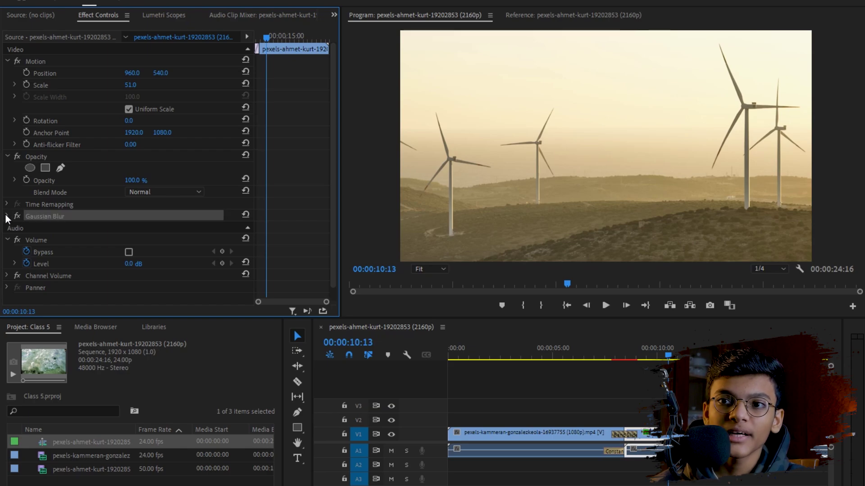
left_click(7, 216)
scroll(54, 239, "down", 2)
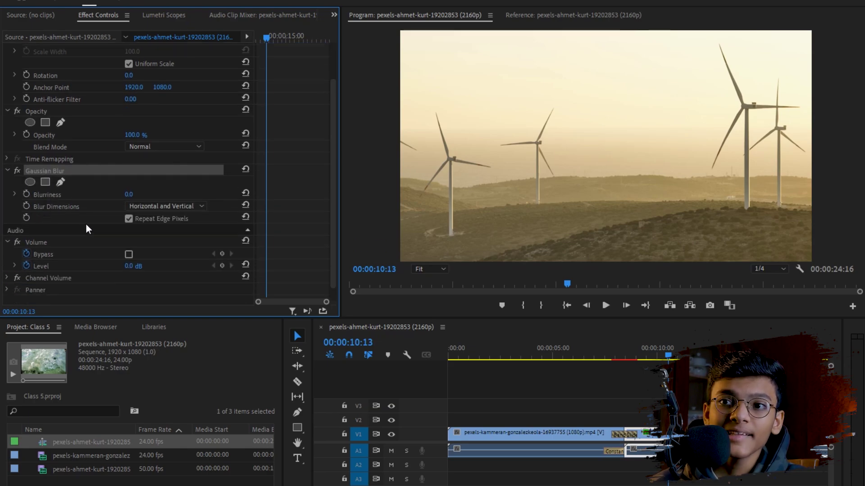
left_click(566, 386)
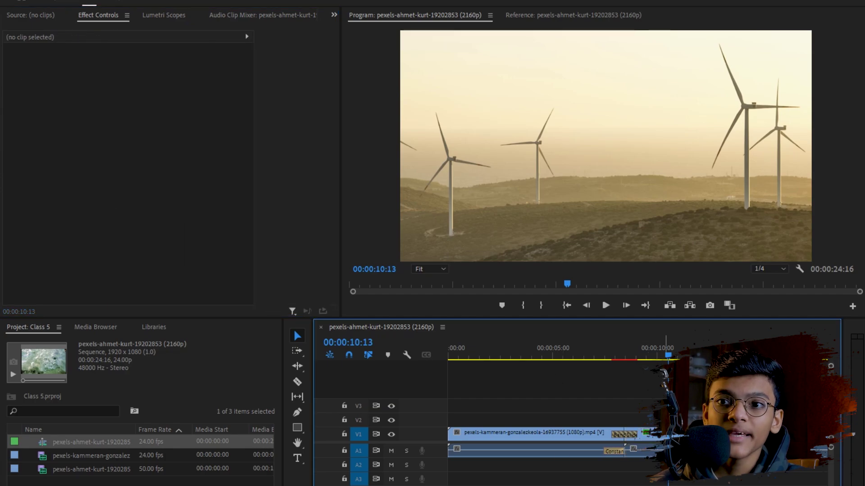
Set the Gaussian Blur's Blurriness on the second clip to 126.
left_click(665, 438)
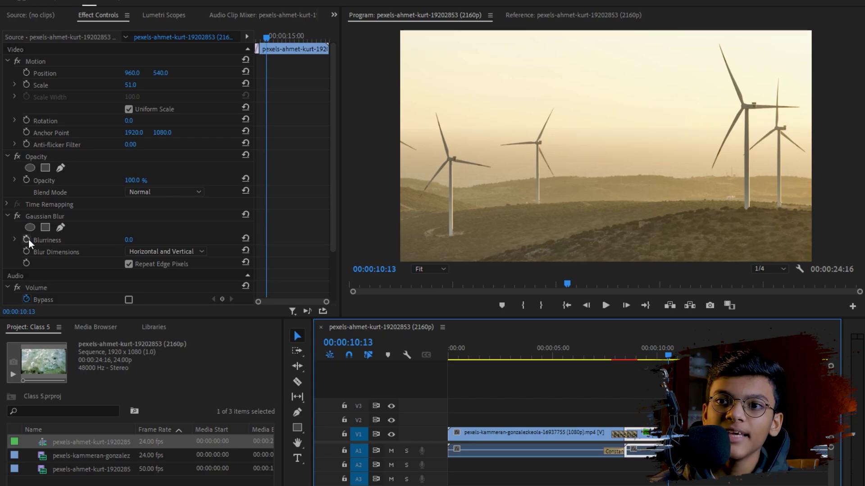
left_click(133, 242)
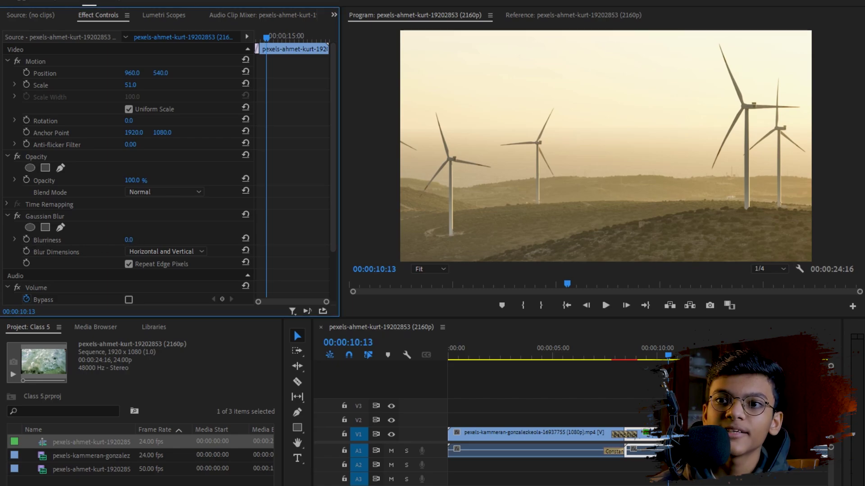
left_click_drag(132, 242, 349, 242)
left_click_drag(244, 243, 190, 242)
left_click_drag(243, 242, 190, 242)
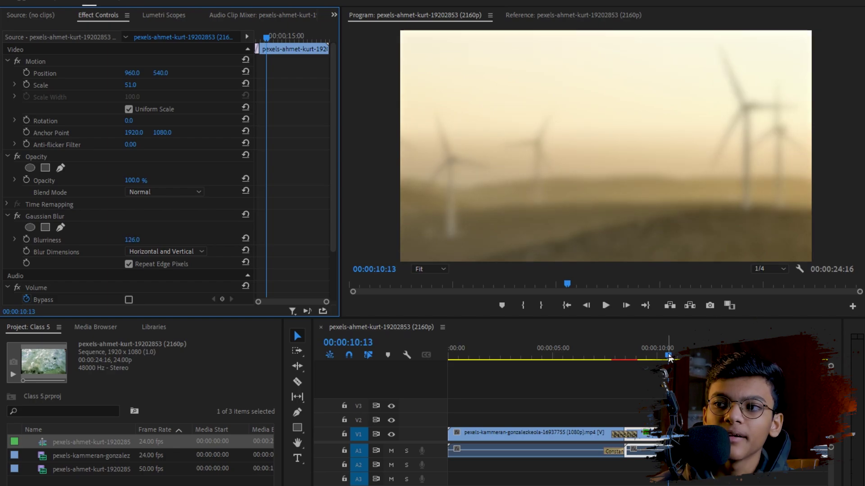
mouse_move(667, 356)
left_mouse_down()
mouse_move(634, 354)
mouse_move(669, 358)
left_mouse_up()
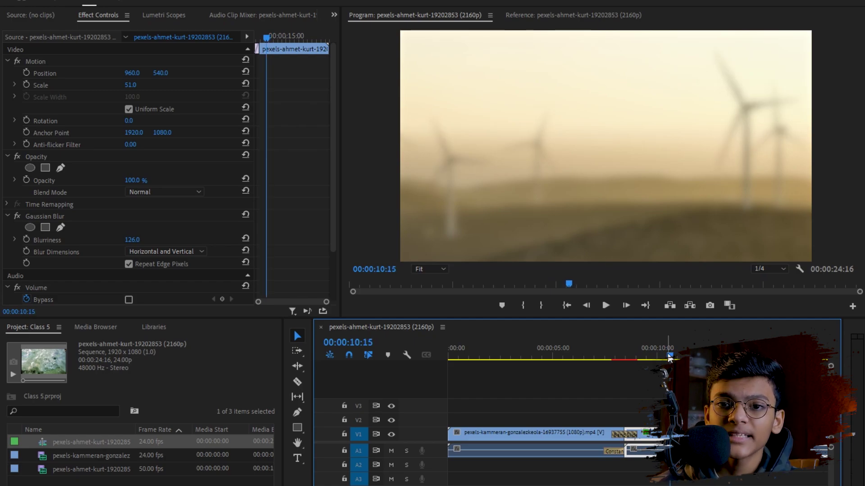
left_click(717, 406)
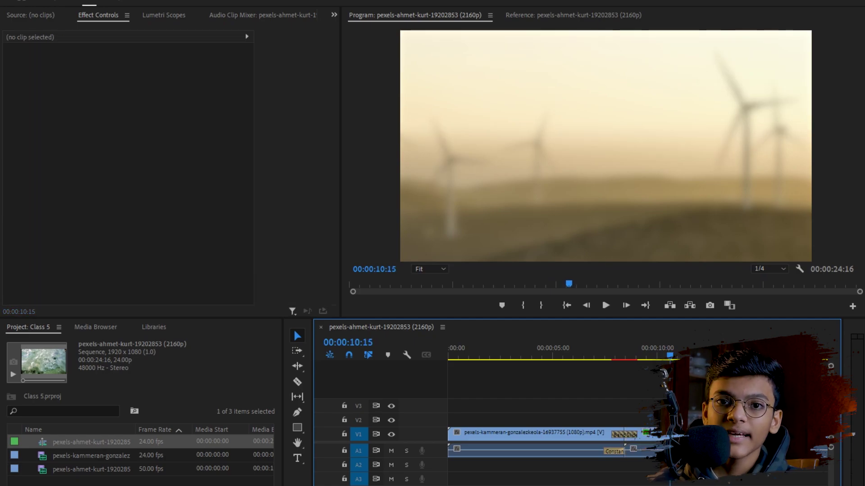
left_click(676, 451)
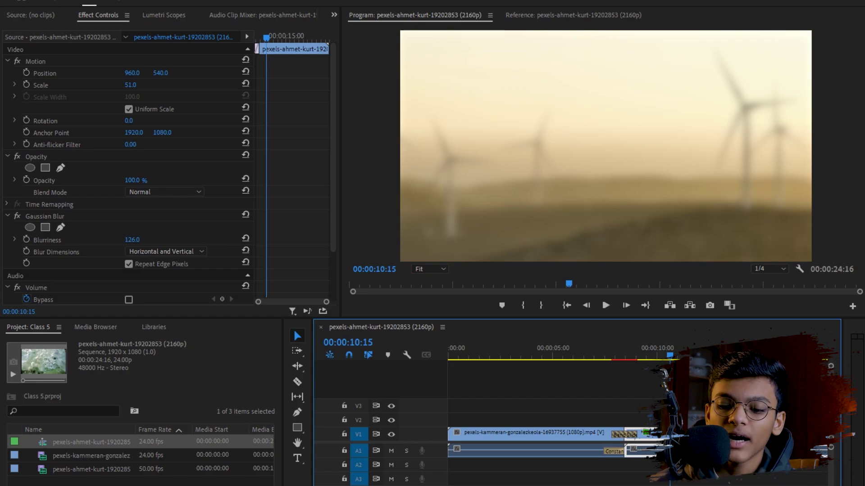
left_click(717, 404)
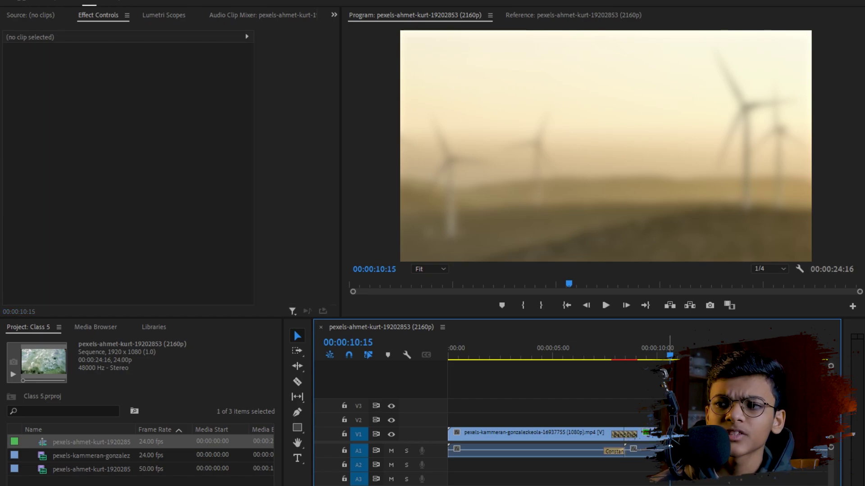
key("c")
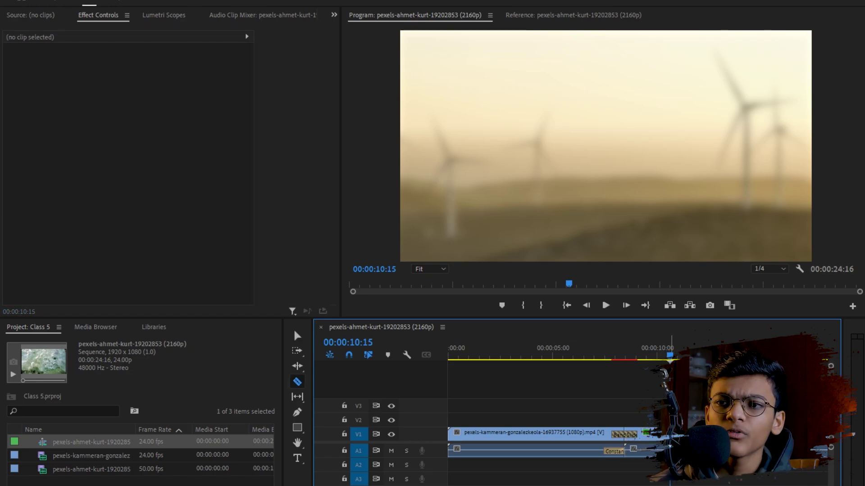
left_click(298, 336)
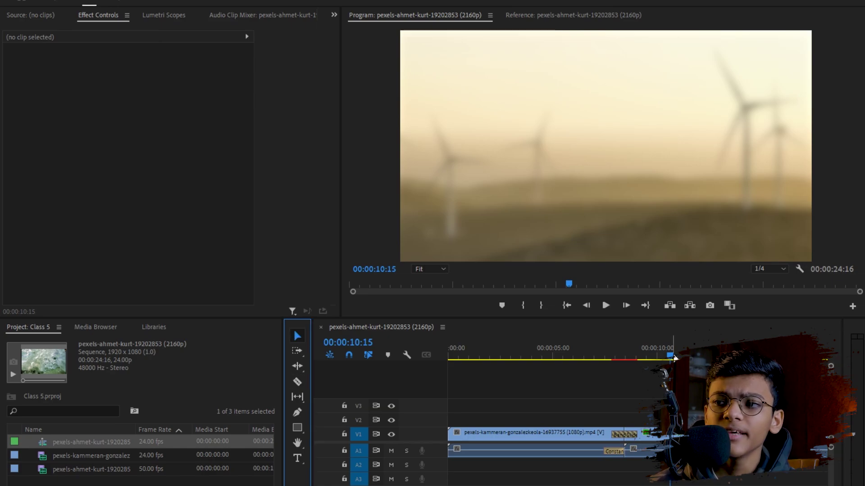
Split the second clip at 00:00:10:12 with the Razor tool.
left_click_drag(674, 357, 667, 356)
key("c")
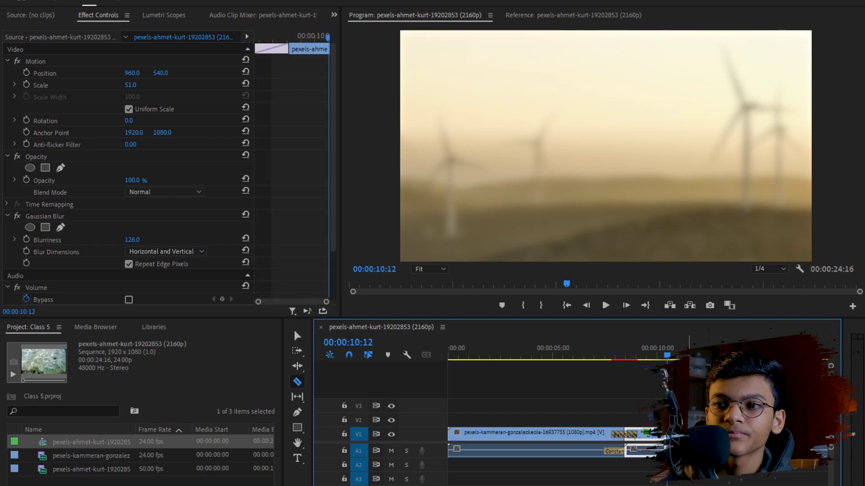
left_click(297, 337)
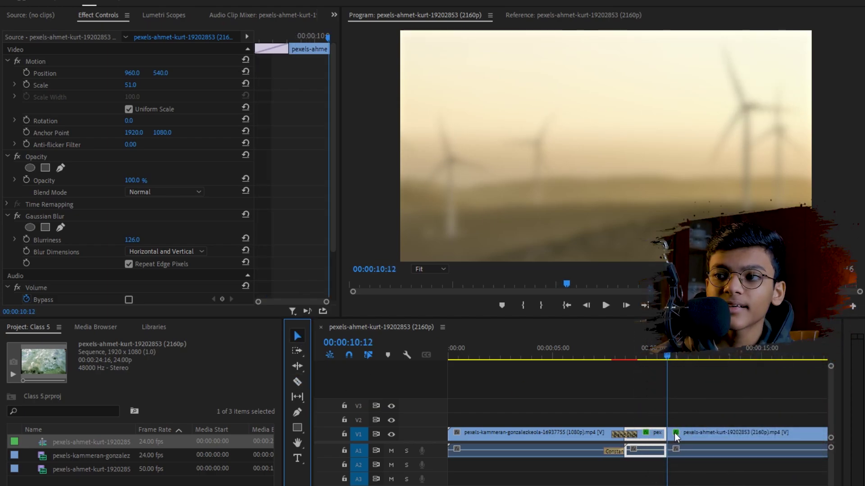
key("c")
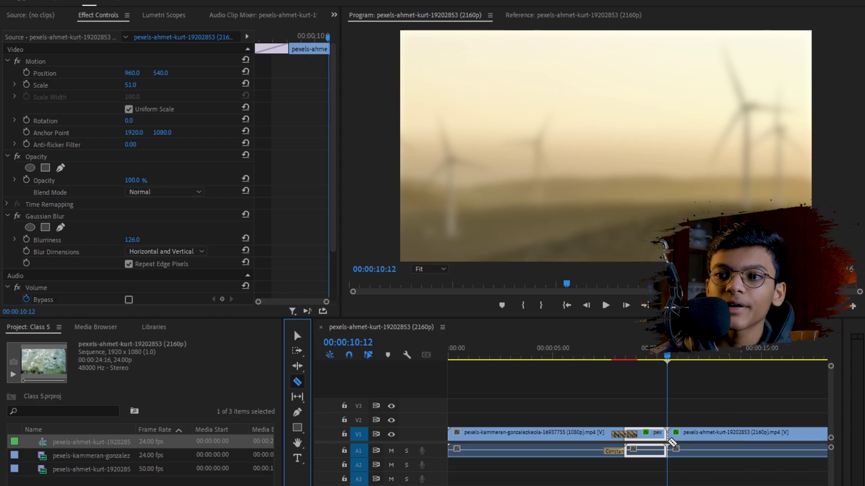
Remove the Gaussian Blur effect from the segment after the split at 00:00:10:12.
left_click(297, 336)
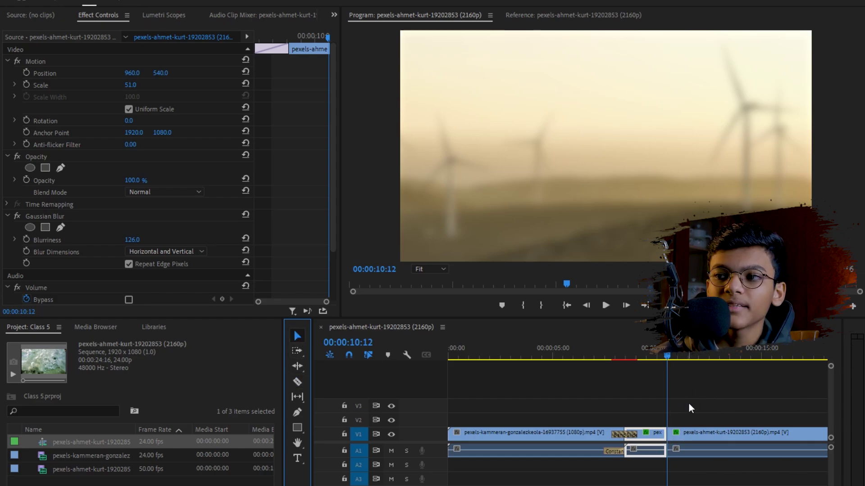
left_click_drag(688, 405, 735, 475)
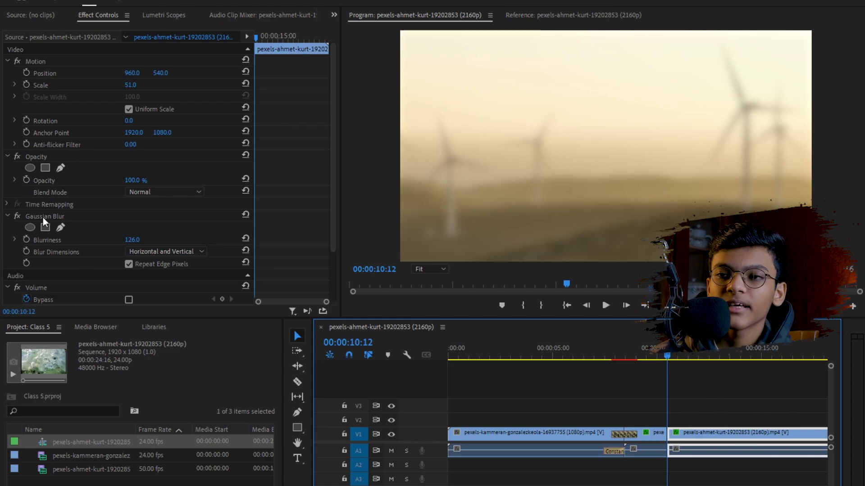
left_click(42, 218)
key("Delete")
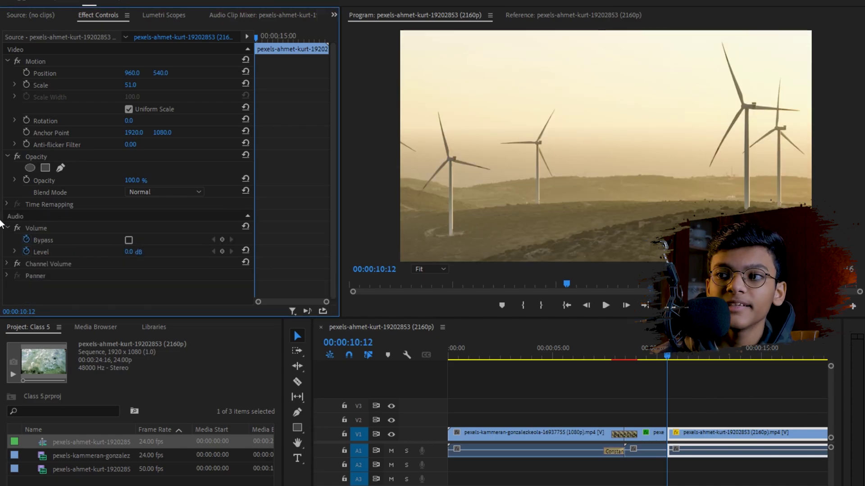
Preview the change from blurred to sharp footage across the new cut, starting from 00:00:10:00, and return the playhead to 00:00:09:15.
left_click_drag(667, 356, 656, 356)
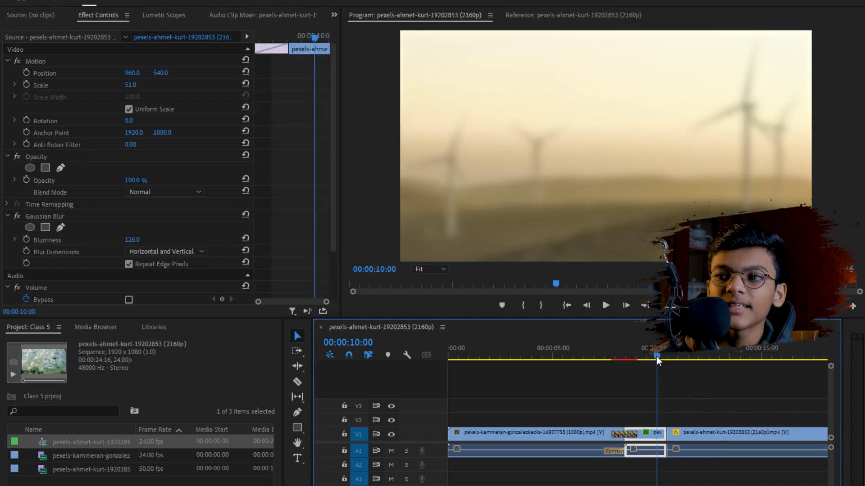
left_click(701, 382)
key("space")
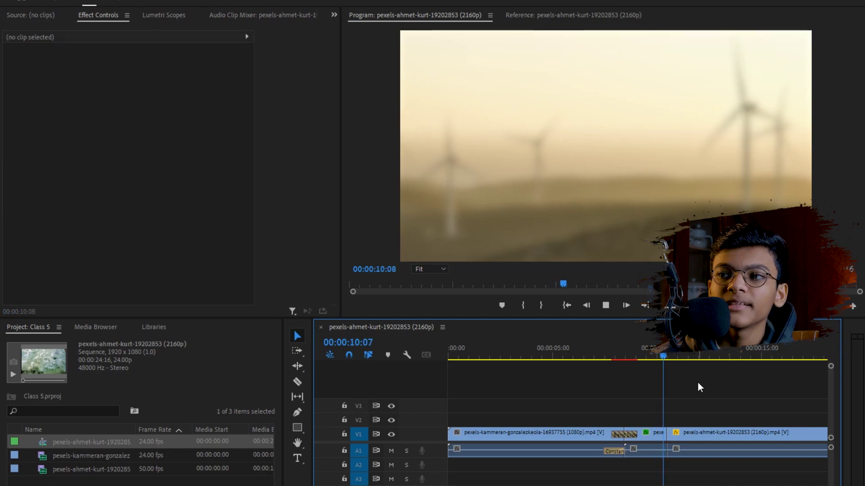
left_click(649, 356)
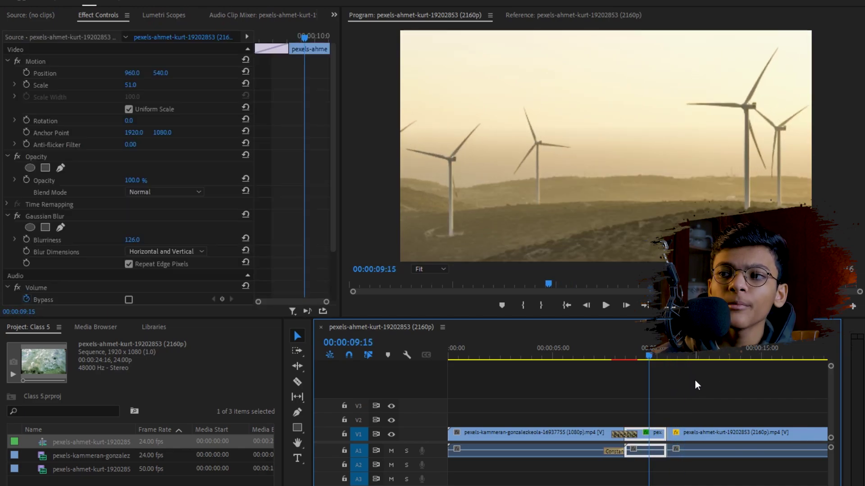
left_click(659, 441)
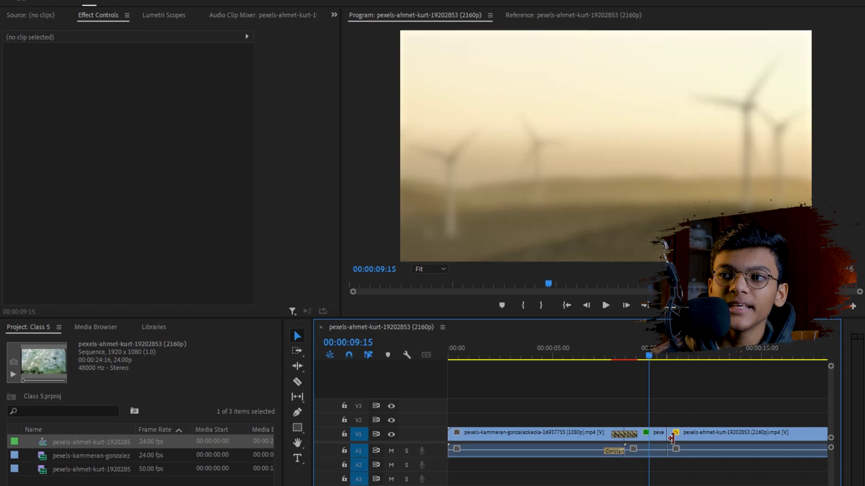
Apply the Cross Dissolve video transition at the cut between the blurred and unblurred segments.
left_click(671, 437)
left_click(672, 439)
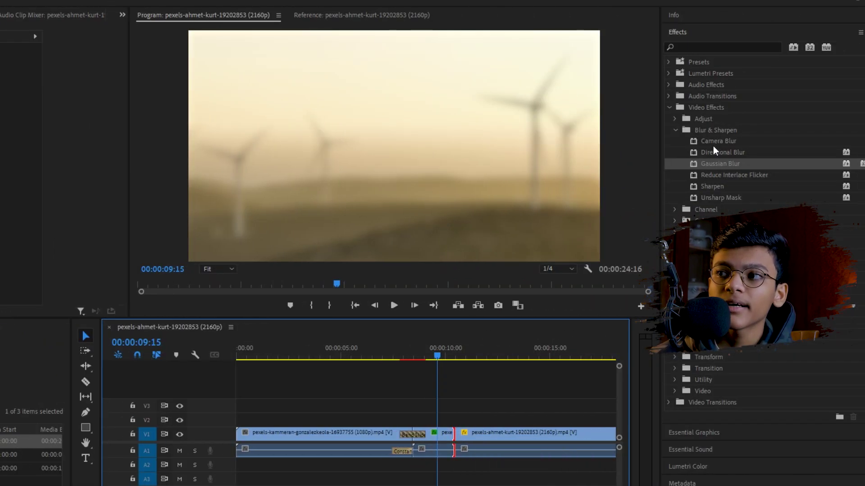
left_click(675, 130)
left_click(669, 108)
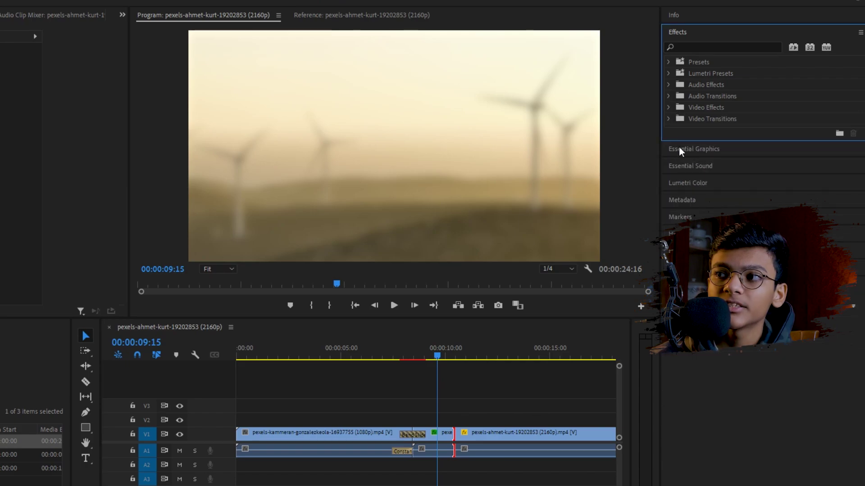
left_click(670, 119)
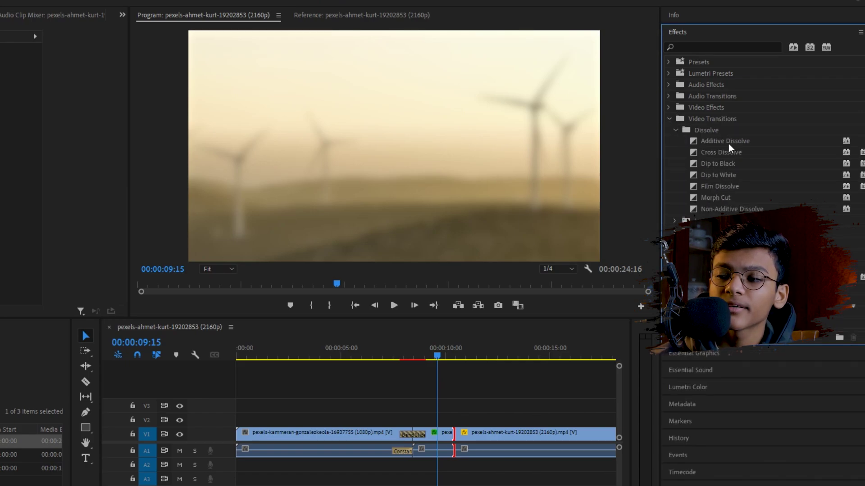
left_click_drag(728, 153, 455, 434)
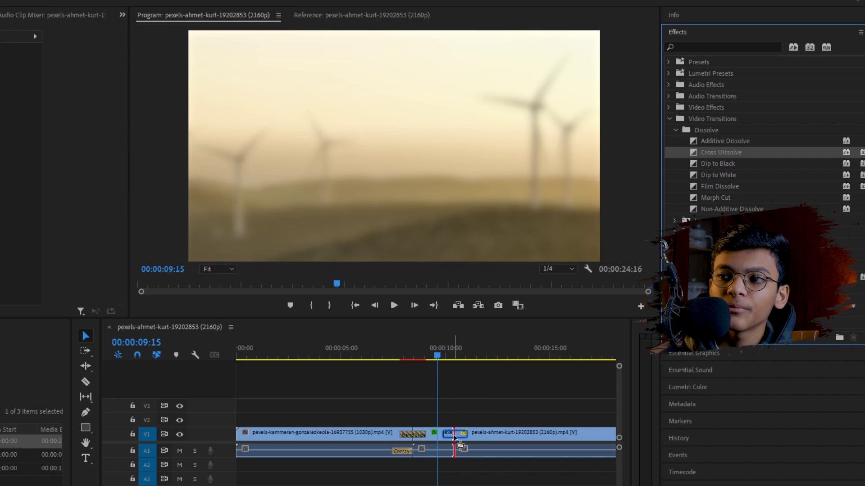
left_click(438, 373)
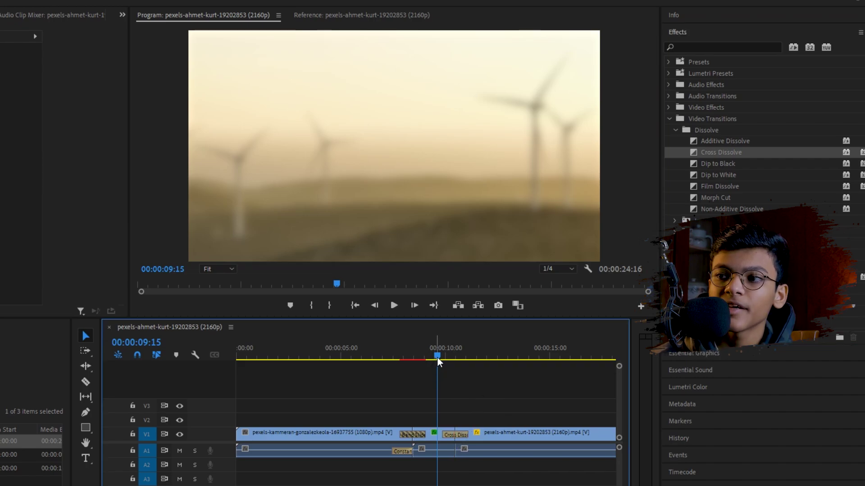
Play the sequence from before the Band Slide to check the transitions, stopping at 00:00:09:08.
left_click_drag(437, 358, 365, 359)
left_click(477, 388)
left_click(433, 378)
key("space")
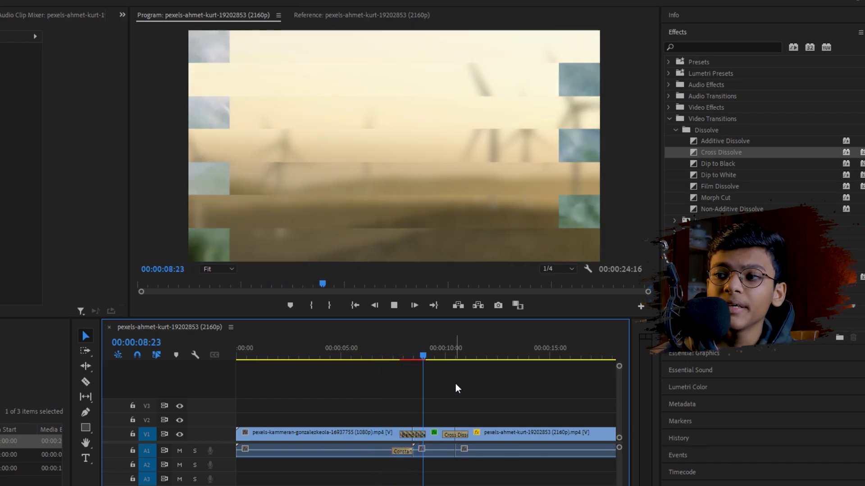
key("space")
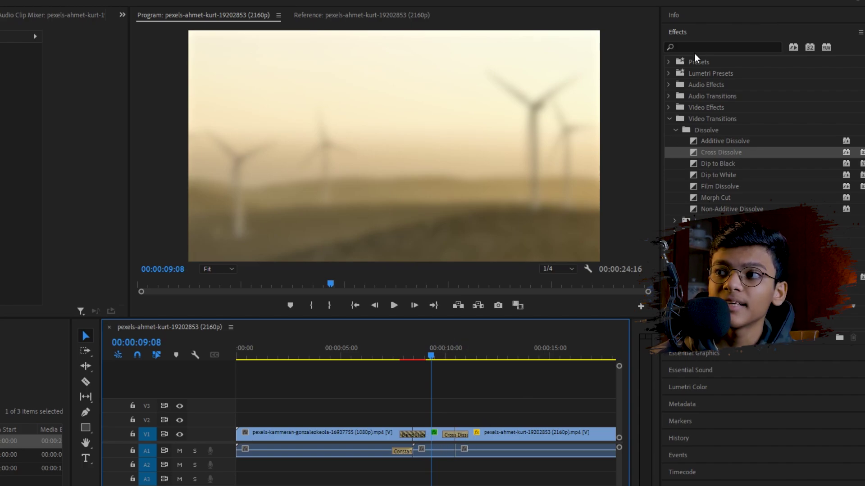
Search the effects for "crop", apply the Crop video effect to the first clip, and move the playhead to 00:00:03:06.
left_click(671, 48)
type("crop")
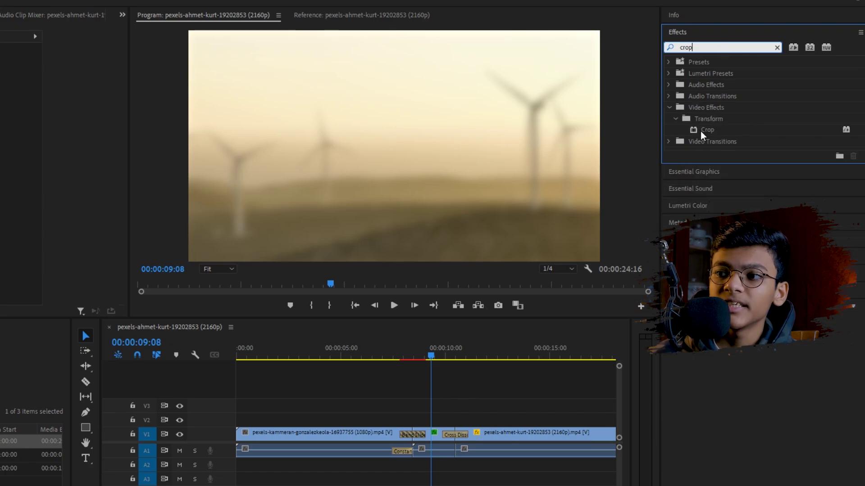
left_click_drag(703, 134, 495, 441)
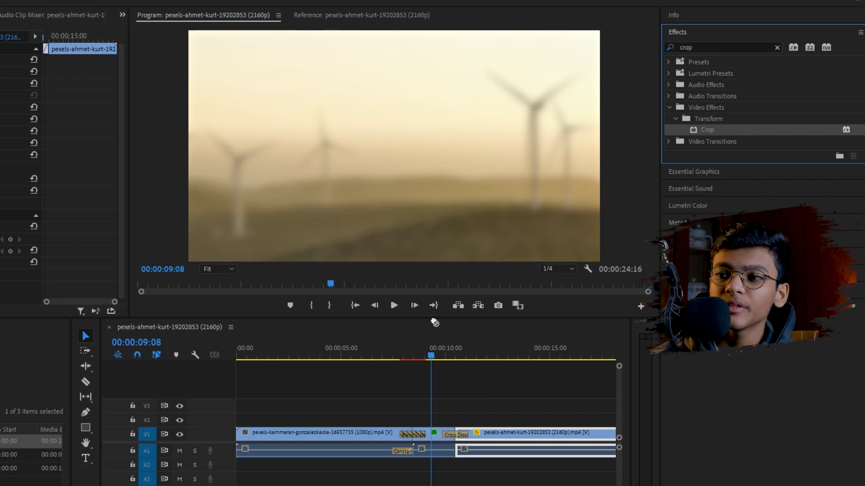
left_click(304, 436)
mouse_move(302, 359)
left_mouse_down()
mouse_move(312, 356)
mouse_move(305, 356)
left_mouse_up()
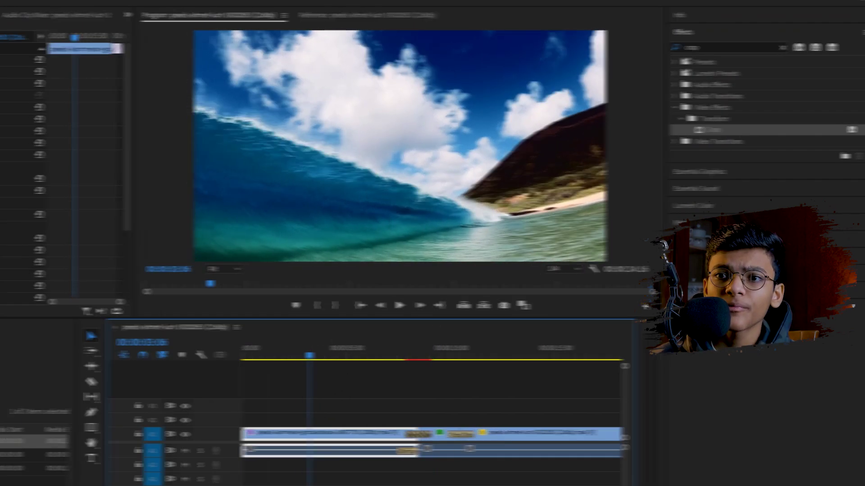
Set the first clip's Crop to 7% at the top and 10% at the bottom, and check the frame at 00:00:05:04.
scroll(28, 215, "down", 1)
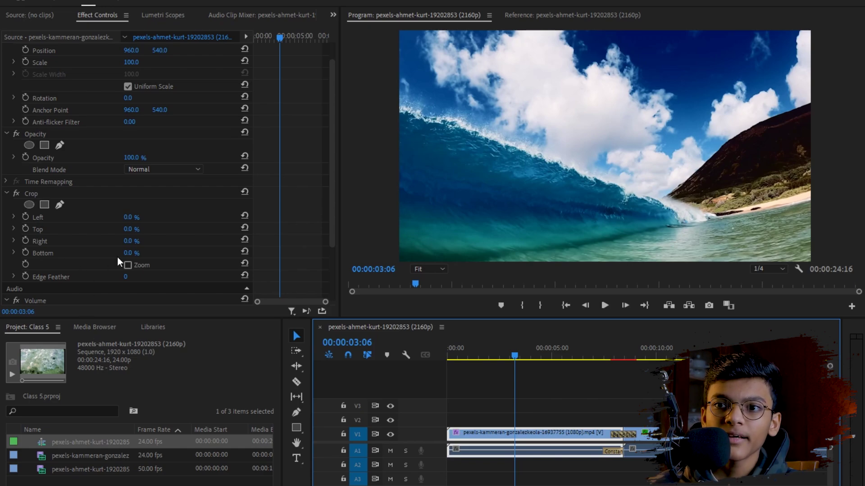
left_click(134, 256)
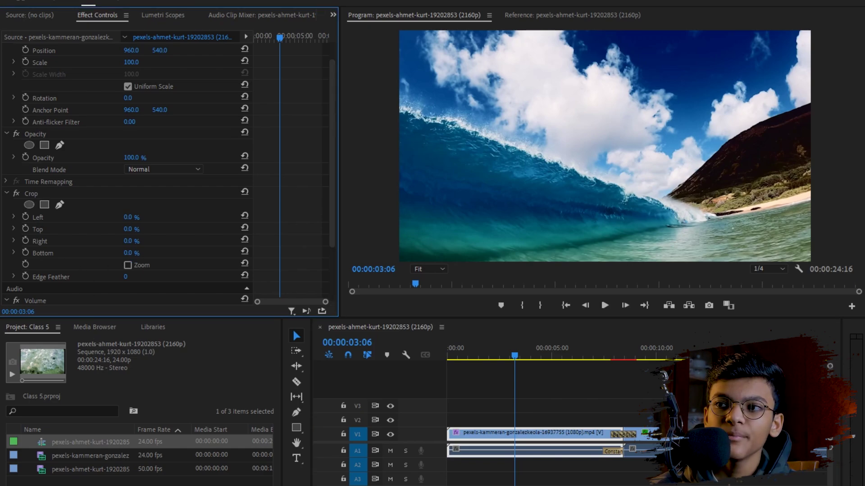
mouse_move(134, 255)
left_mouse_down()
mouse_move(167, 256)
mouse_move(140, 256)
left_mouse_up()
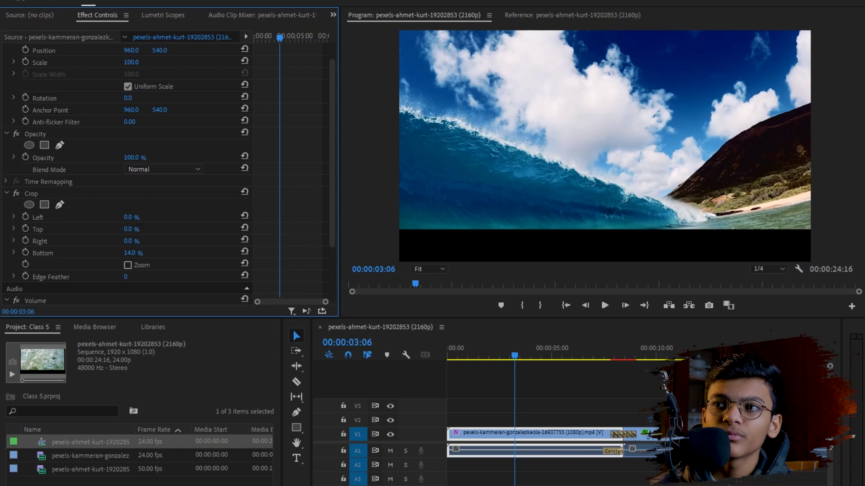
left_click_drag(130, 229, 130, 253)
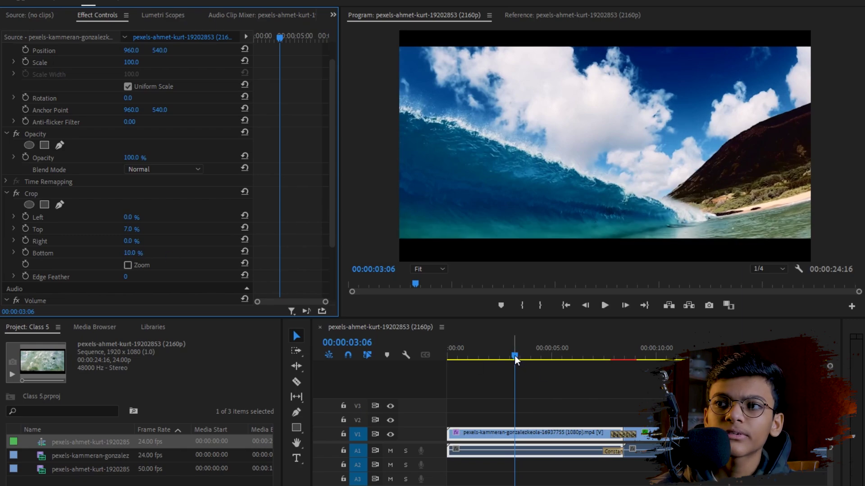
left_click_drag(514, 355, 555, 367)
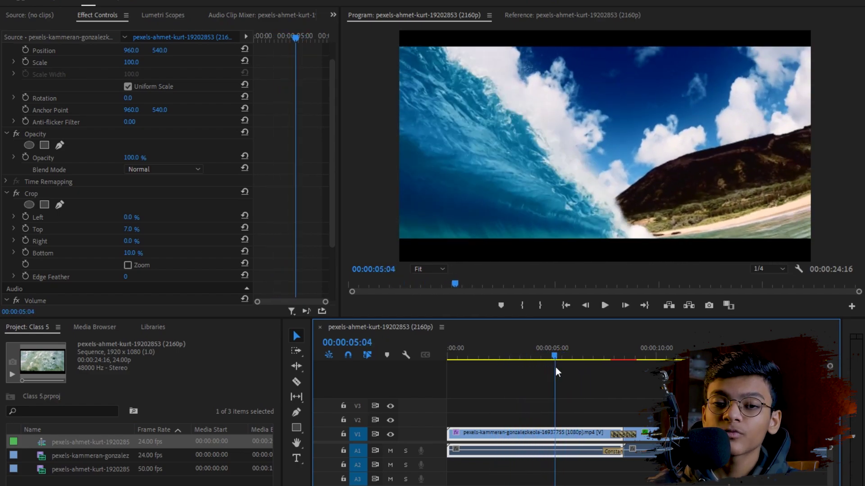
left_click(606, 385)
Add an ellipse mask to the first clip's Crop effect and move it over the wave crest and clouds.
left_click(540, 430)
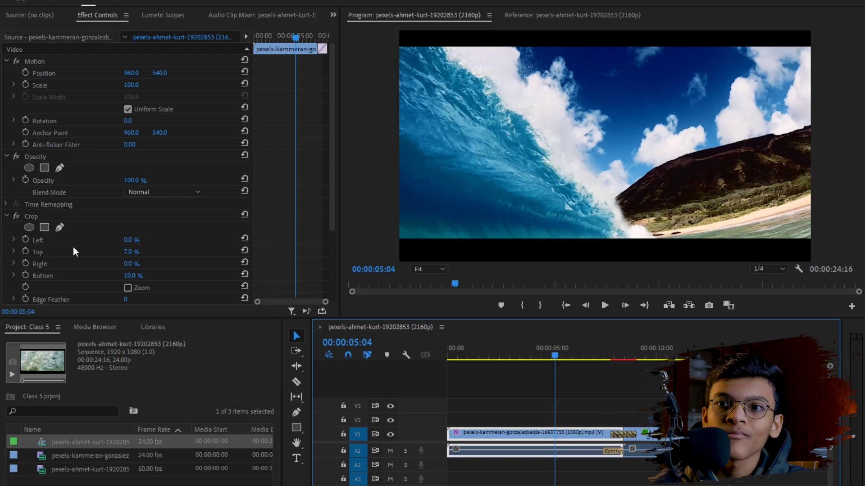
left_click(29, 227)
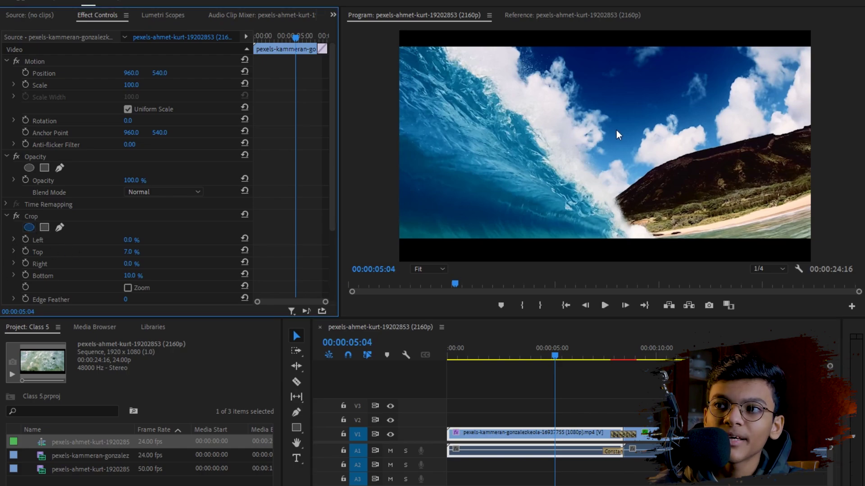
left_click_drag(608, 176, 566, 151)
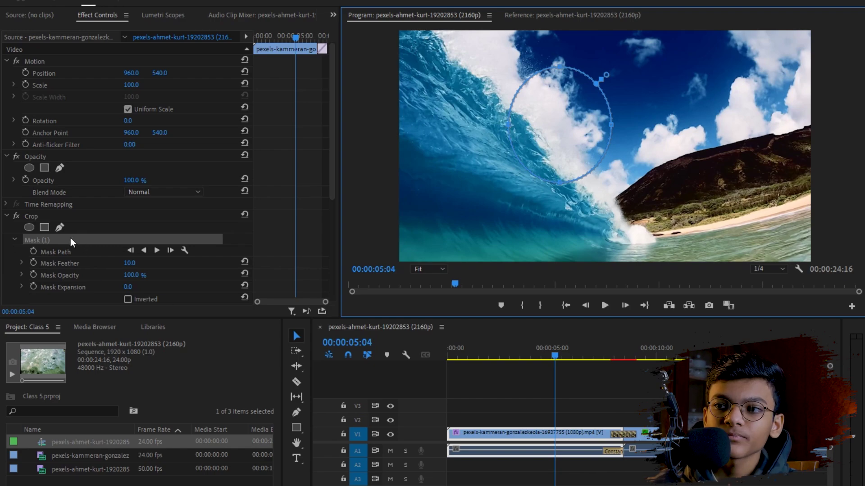
Delete the ellipse mask from the first clip's Crop effect and deselect the clip.
left_click(523, 387)
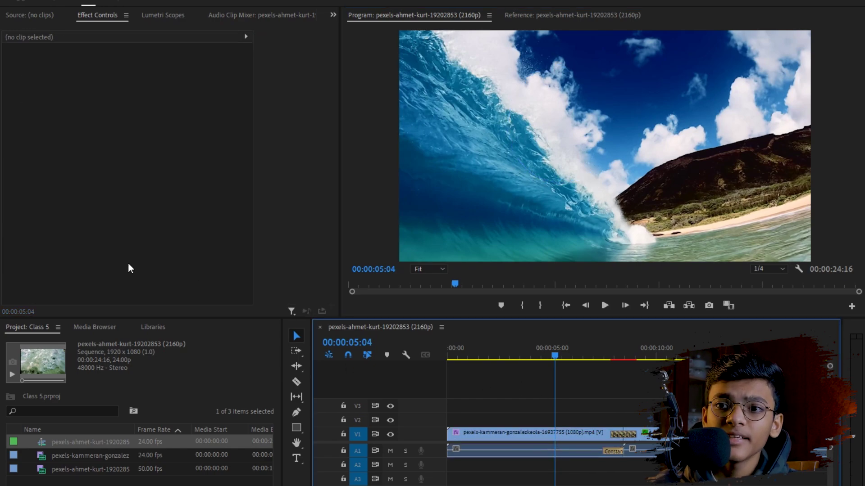
left_click(494, 432)
left_click(59, 240)
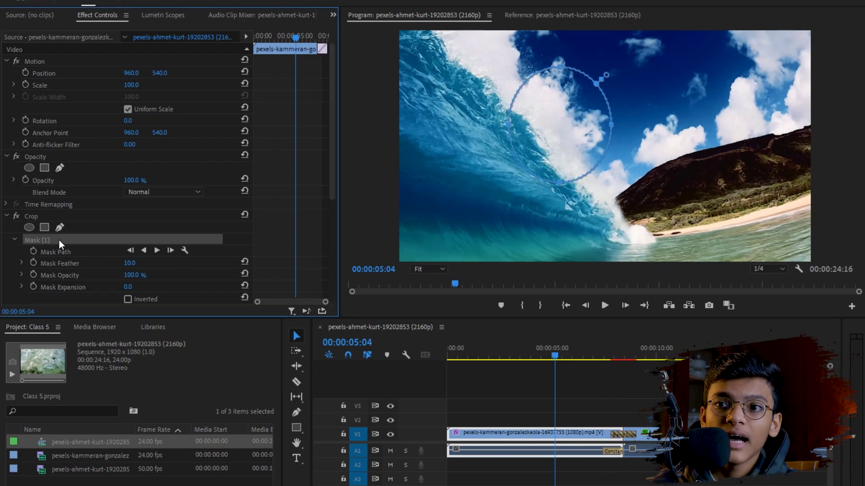
key("Delete")
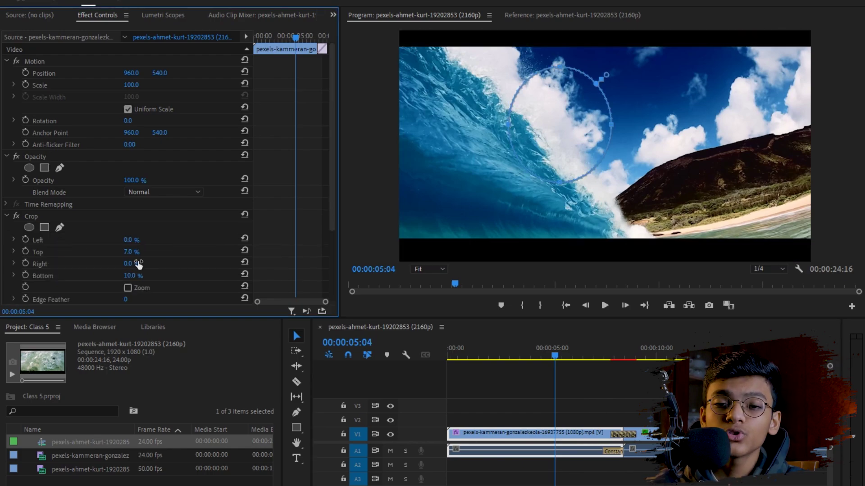
left_click(586, 386)
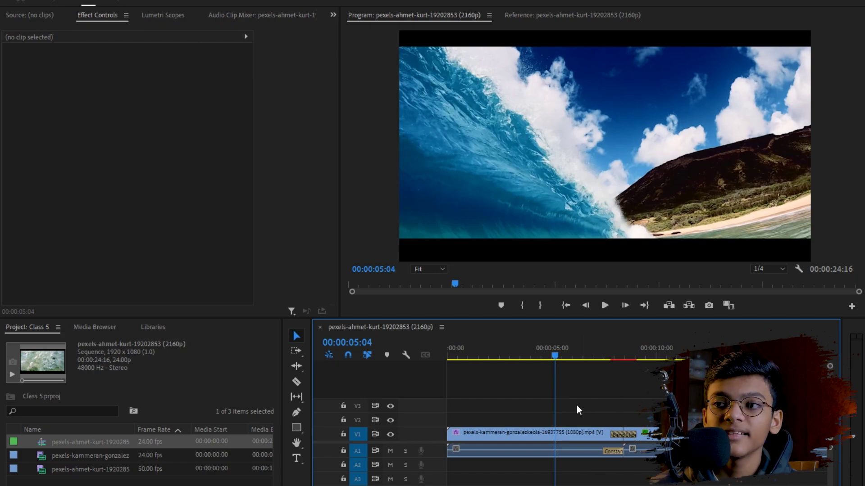
left_click_drag(577, 405, 558, 457)
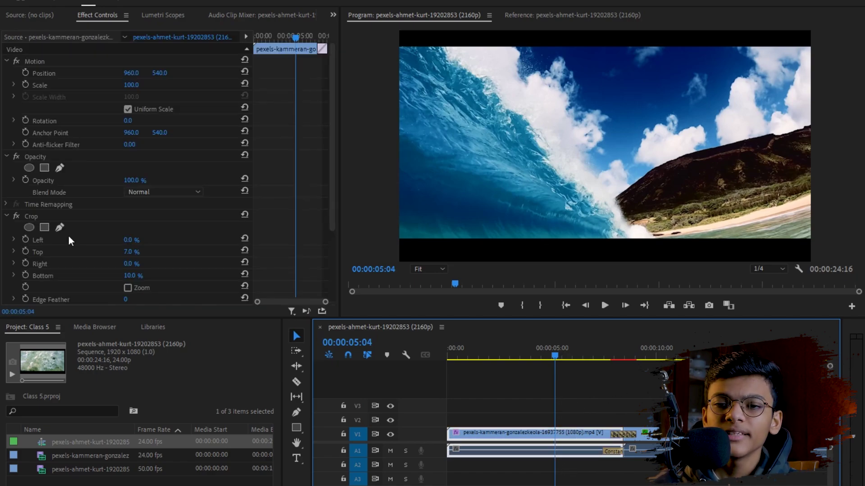
left_click(42, 217)
left_click(555, 357)
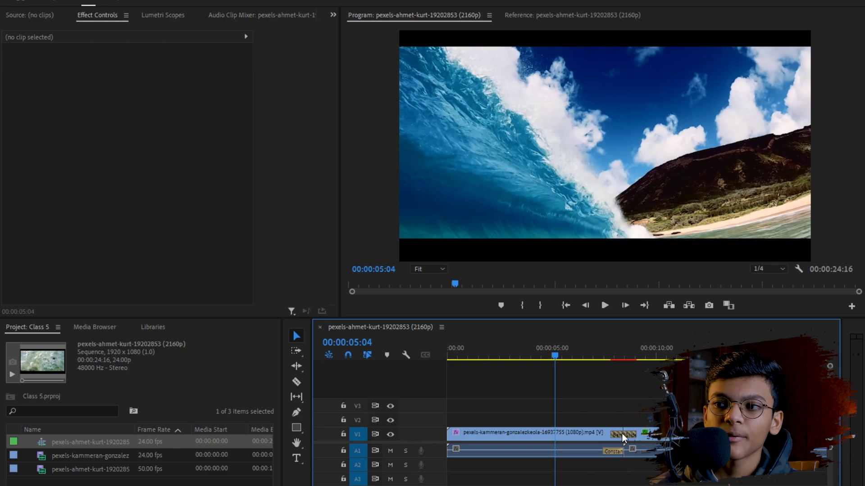
Set the Band Slide transition's border width to 5.0 with the playhead at 00:00:08:03.
left_click(628, 434)
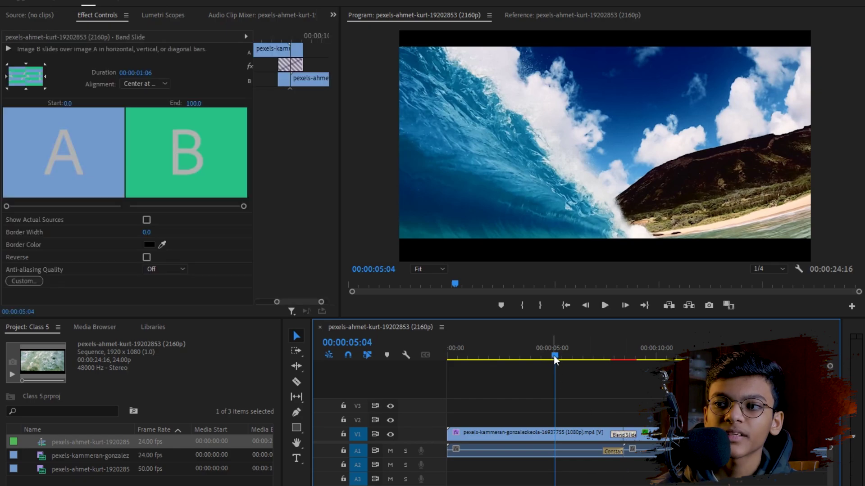
left_click_drag(553, 356, 596, 358)
left_click(626, 434)
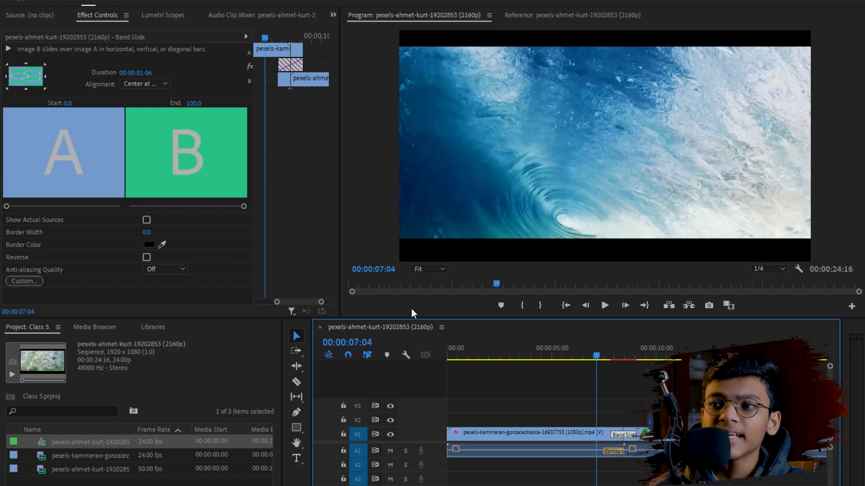
left_click_drag(597, 356, 617, 355)
left_click(626, 433)
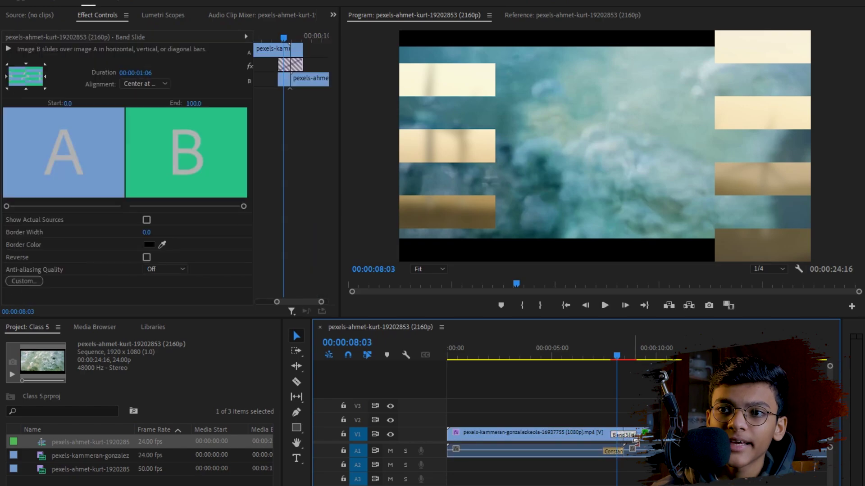
left_click(149, 232)
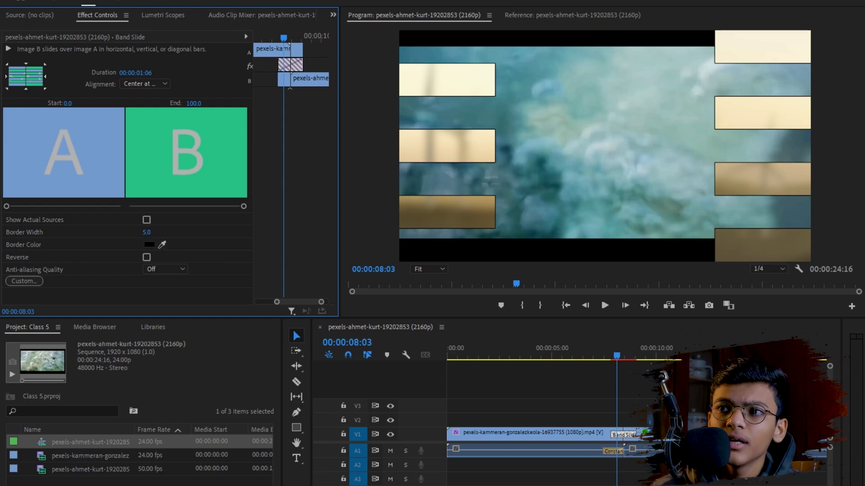
Set the Band Slide border to width 12.4, sample its color from the green B preview, and enable Reverse.
left_click(162, 245)
left_click(225, 172)
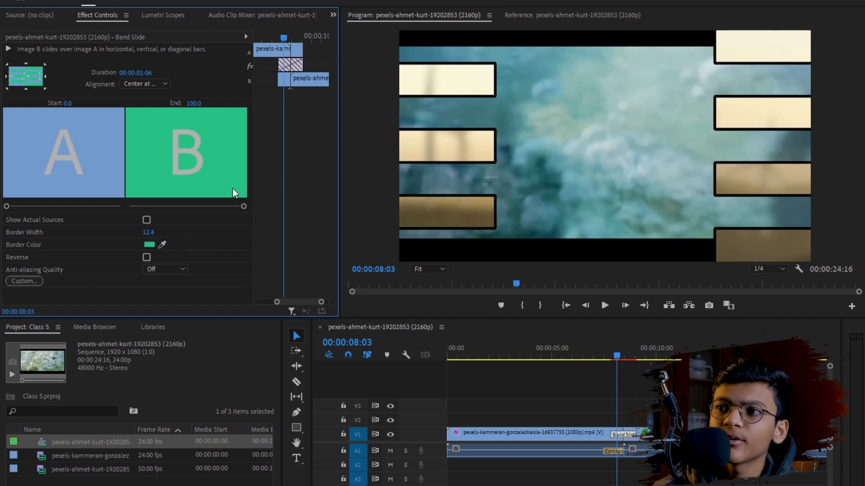
left_click(147, 257)
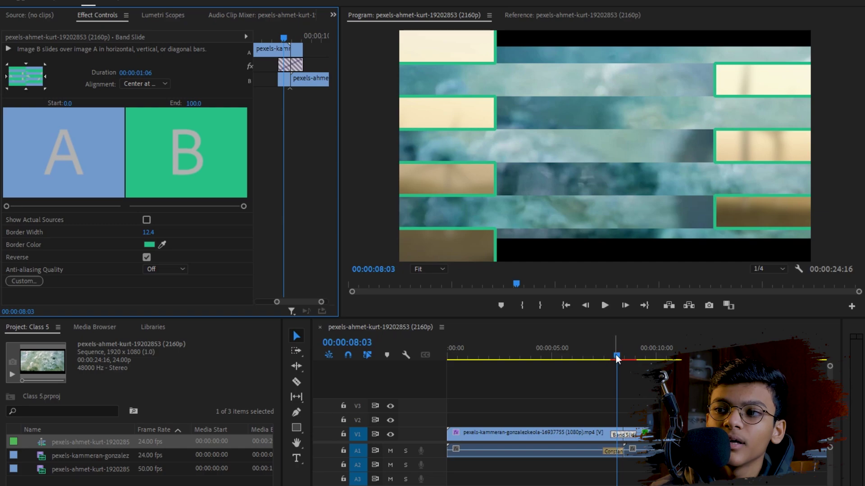
Set the Band Slide transition's start to 49.0 and its end to 51.5 with the playhead at 00:00:08:08.
mouse_move(615, 355)
left_mouse_down()
mouse_move(601, 356)
mouse_move(633, 357)
mouse_move(621, 357)
left_mouse_up()
left_click(631, 434)
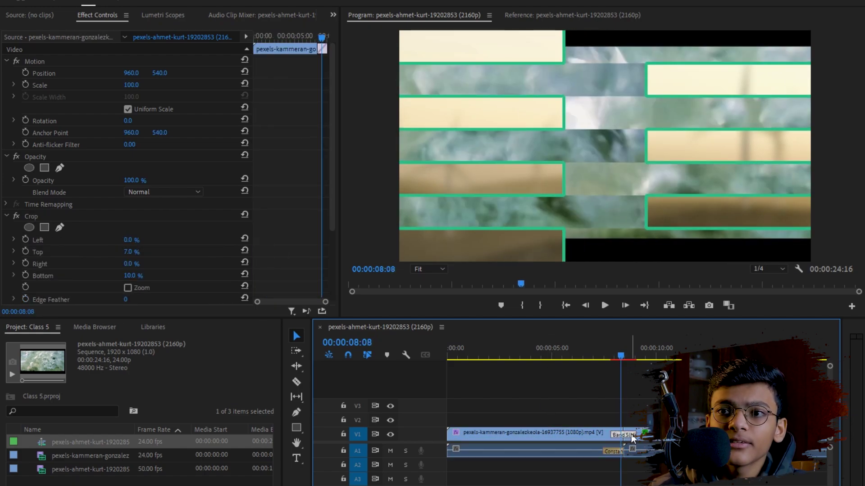
left_click_drag(7, 210, 63, 207)
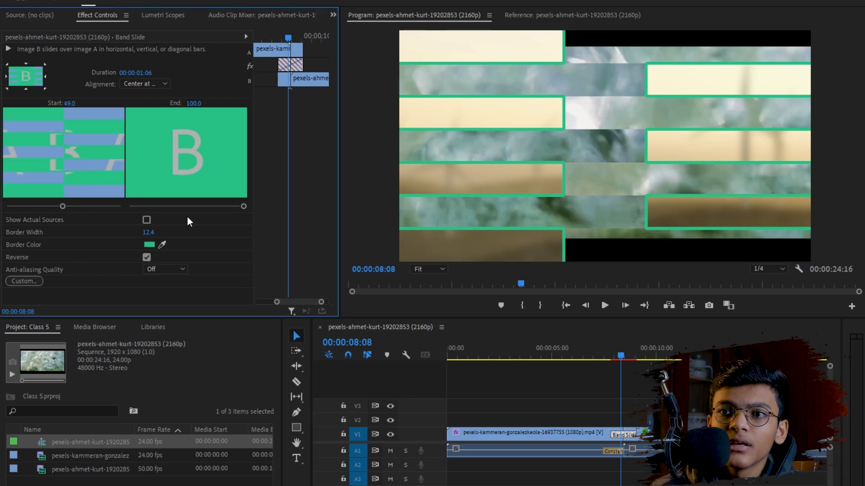
left_click_drag(212, 205, 207, 214)
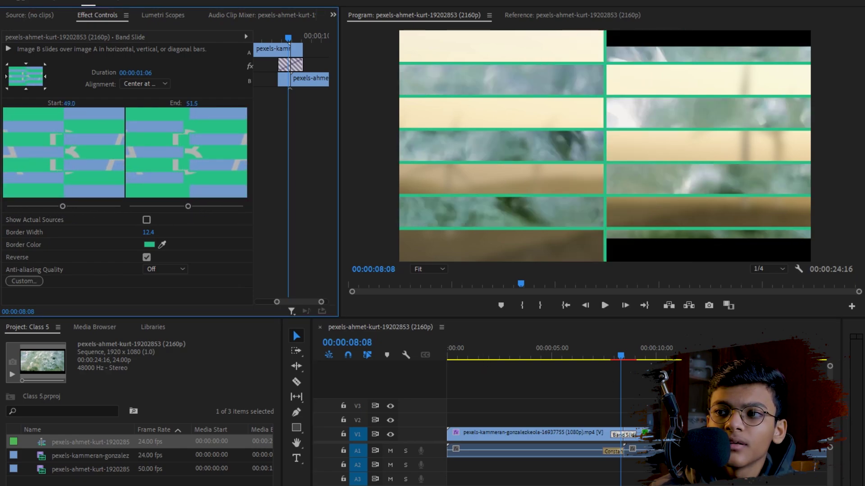
Play the sequence from 00:00:07:12 through the Band Slide transition to check its start and end settings.
mouse_move(622, 356)
left_mouse_down()
mouse_move(597, 357)
mouse_move(614, 359)
mouse_move(606, 359)
left_mouse_up()
left_click(657, 391)
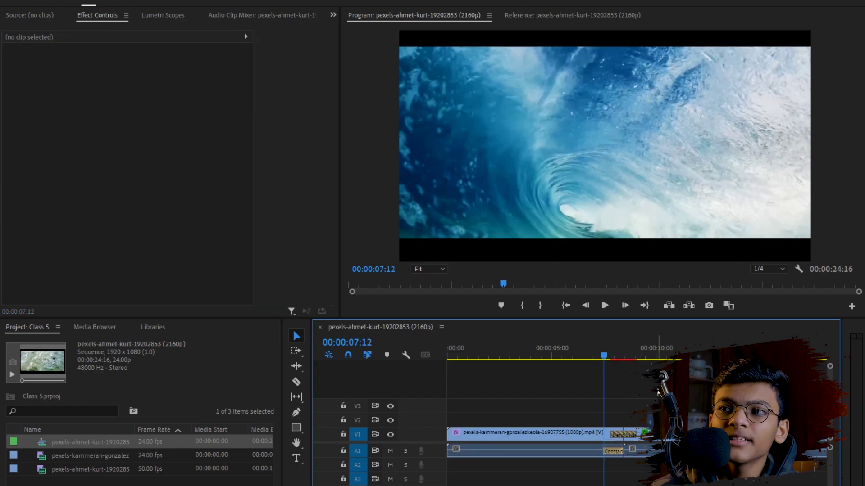
key("space")
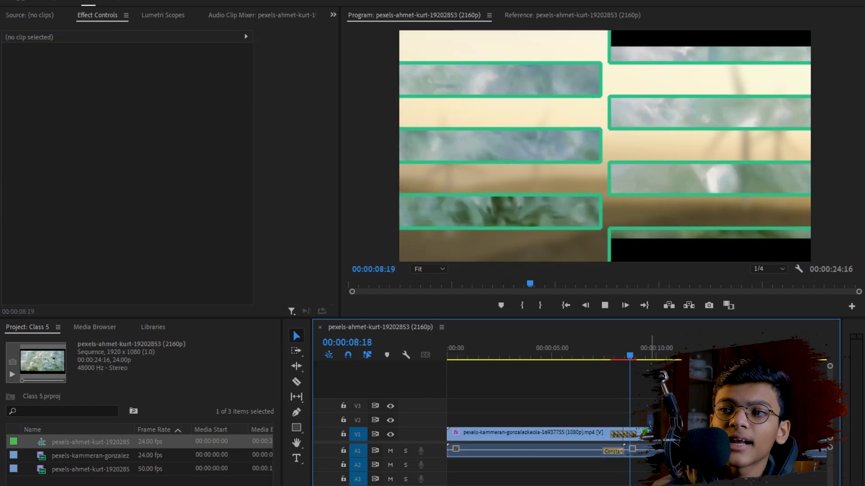
key("space")
Restore the Band Slide transition's start to 0.0 and its end to 100.0 with the playhead at 00:00:08:07.
left_click(626, 435)
left_click_drag(627, 358, 621, 357)
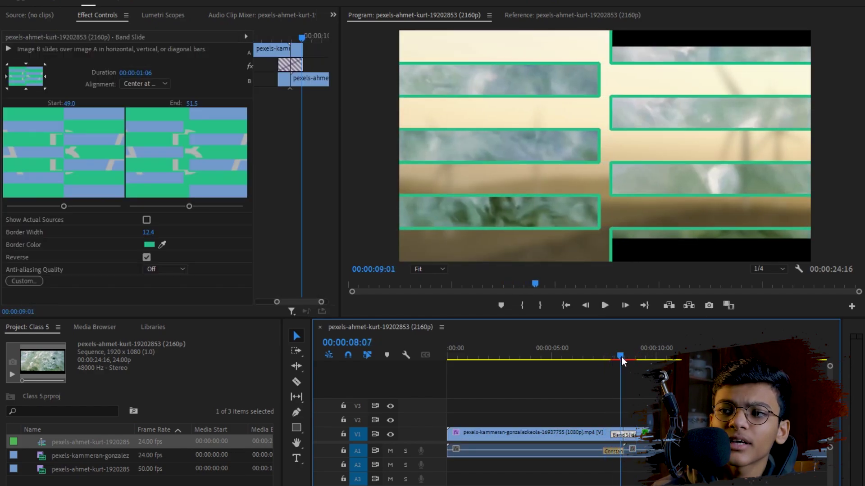
left_click(624, 434)
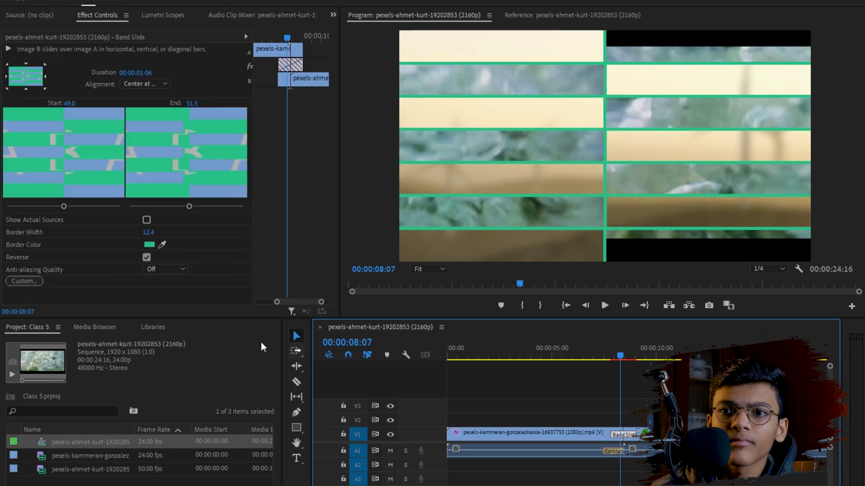
left_click_drag(19, 207, 6, 207)
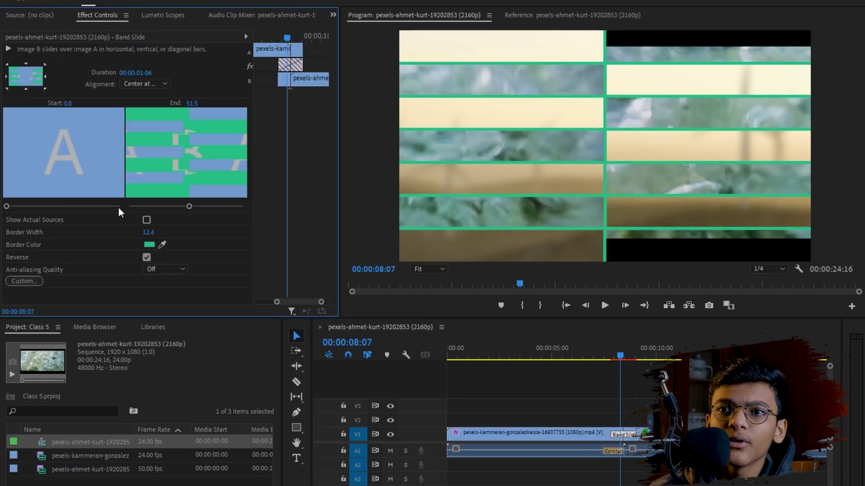
left_click_drag(118, 207, 96, 211)
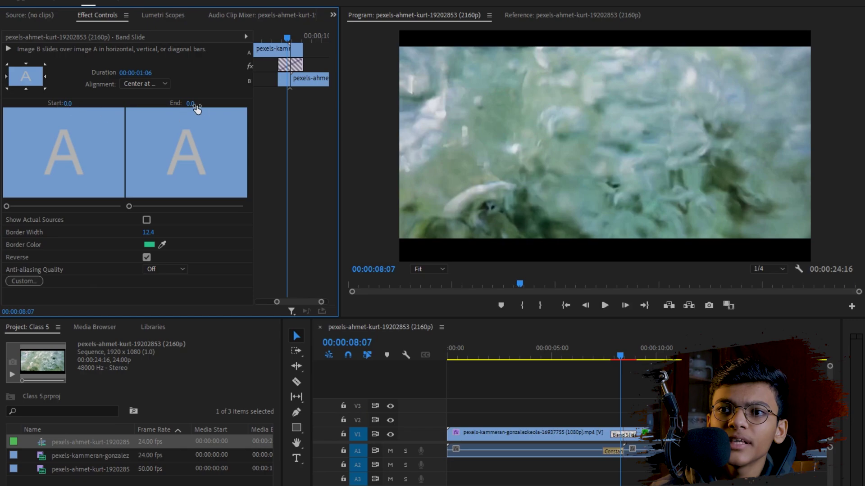
left_click_drag(141, 206, 208, 206)
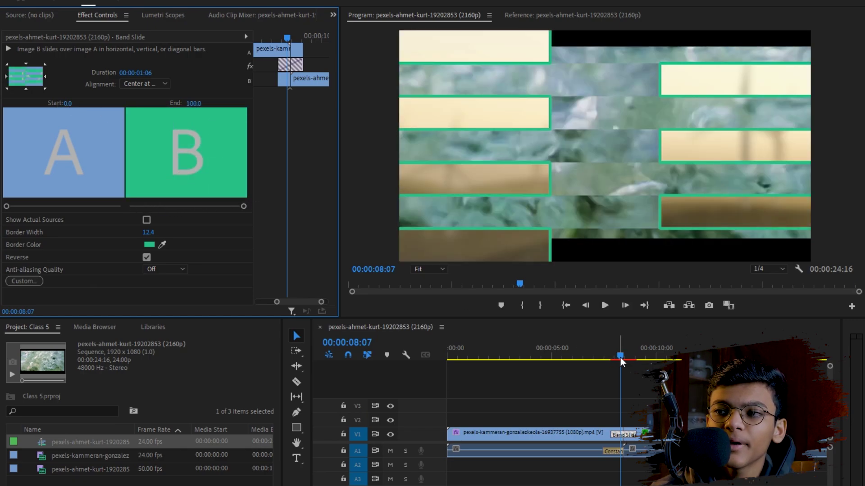
Play through the Band Slide transition with its full range, and return the playhead to 00:00:07:03.
left_click_drag(621, 357, 596, 359)
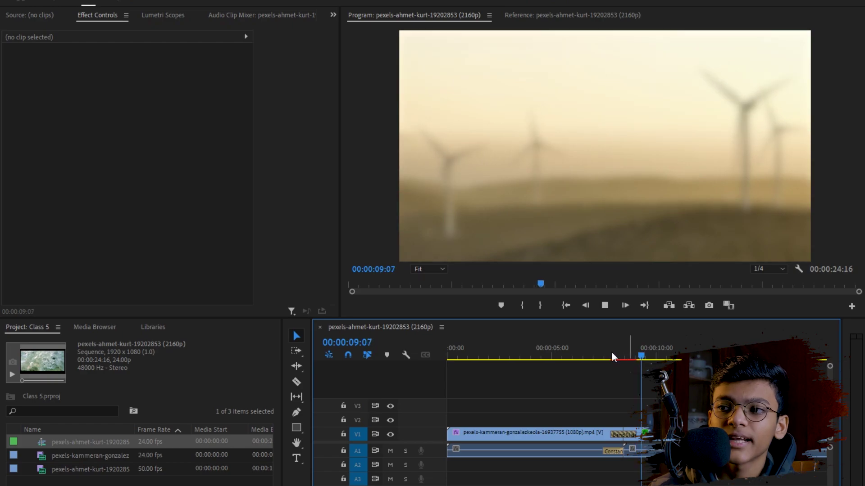
left_click(598, 355)
Enlarge the Video 1 track and trim the end of the Band Slide transition to a duration of 22 frames.
left_click(629, 435)
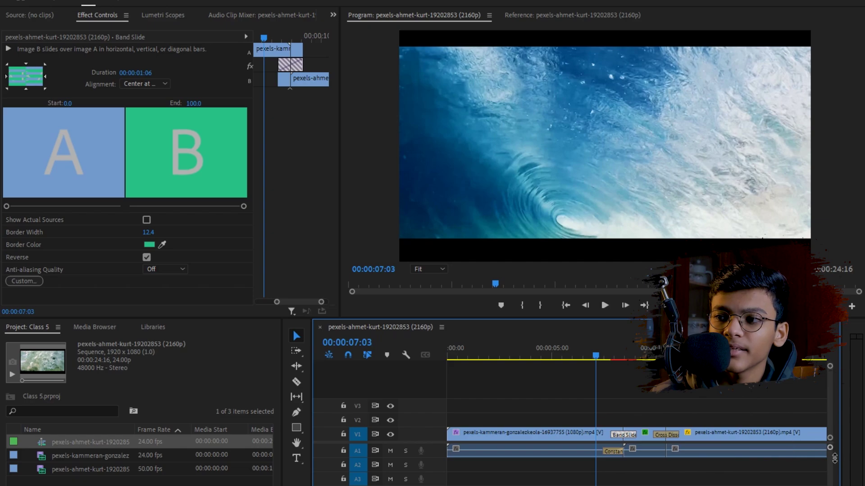
left_click_drag(834, 458, 832, 430)
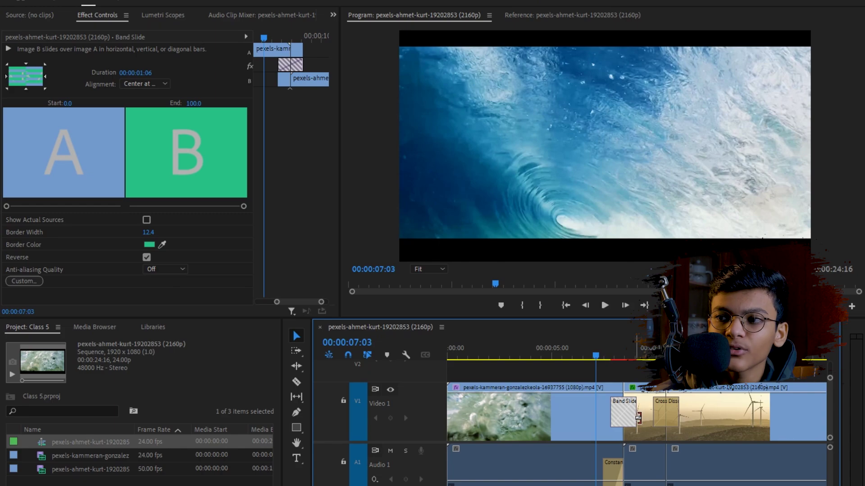
mouse_move(638, 419)
left_mouse_down()
mouse_move(647, 419)
mouse_move(630, 420)
left_mouse_up()
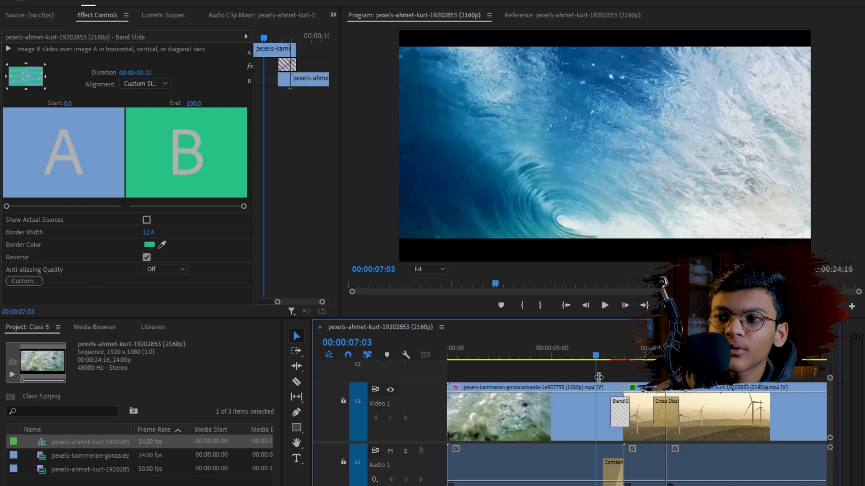
Play the shortened Band Slide transition from 00:00:07:13 to check its speed.
mouse_move(597, 359)
left_mouse_down()
mouse_move(628, 358)
mouse_move(604, 358)
left_mouse_up()
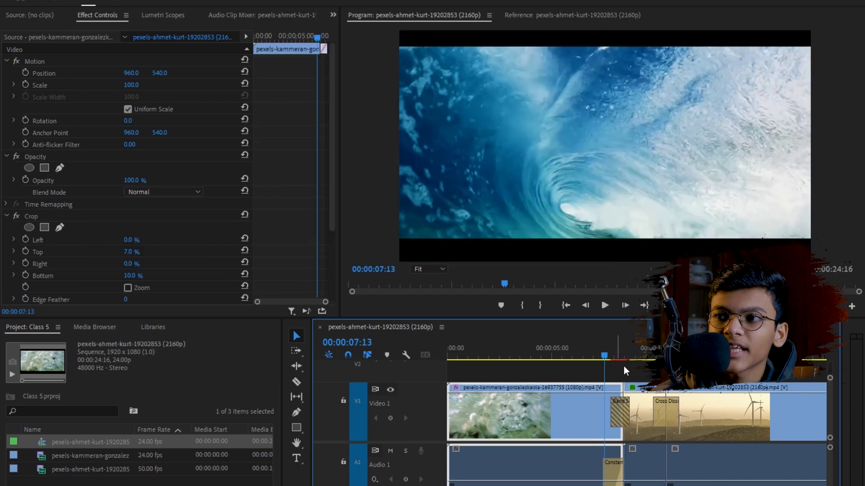
left_click(644, 368)
key("space")
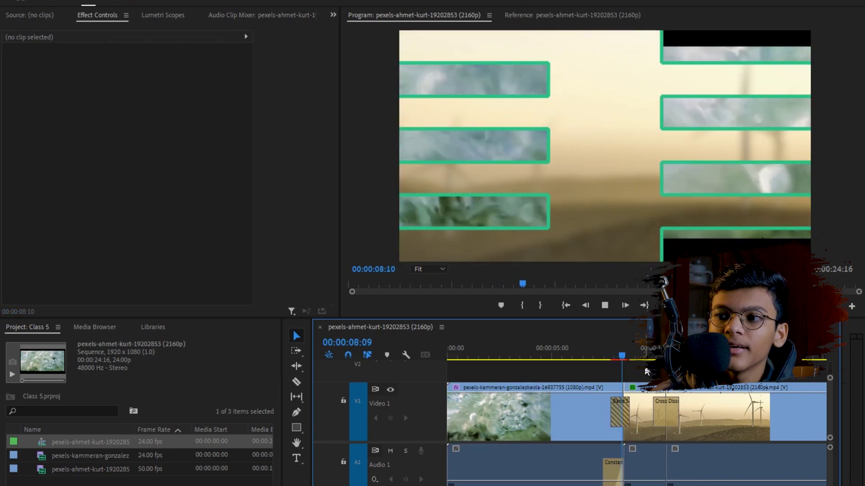
key("space")
Widen the timeline area of the Effect Controls and trim the Band Slide's end back 12 frames to the cut.
left_click(618, 417)
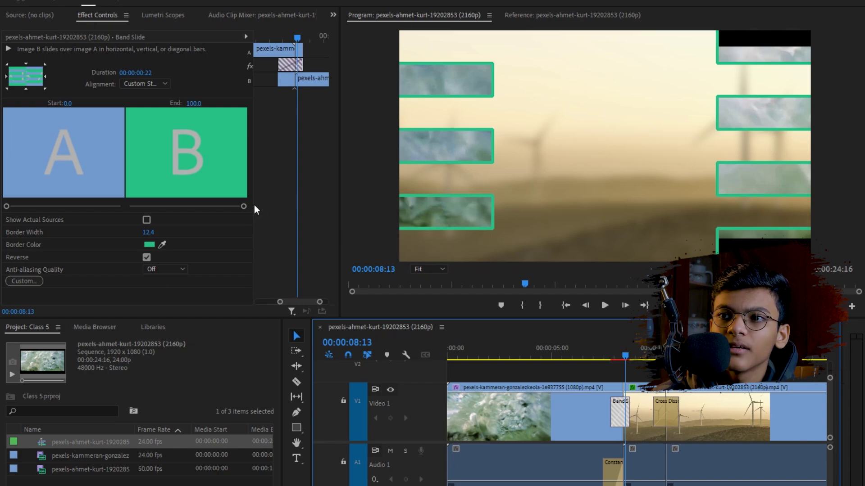
left_click_drag(259, 200, 165, 200)
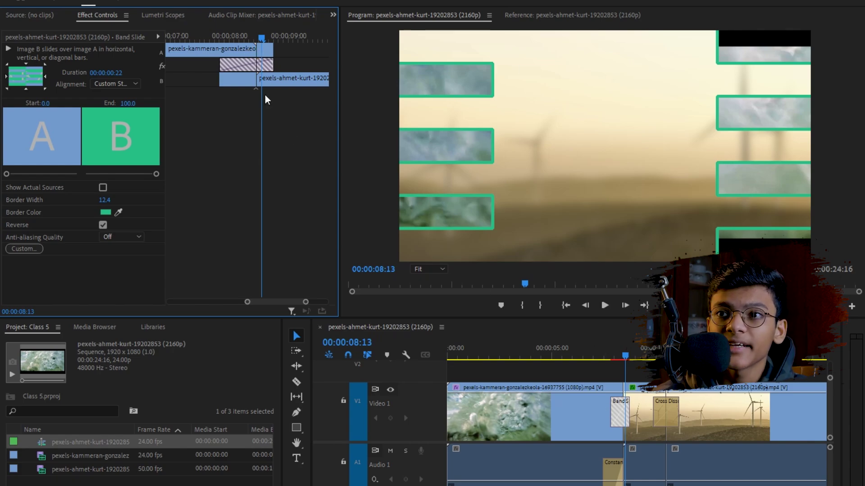
mouse_move(259, 70)
left_mouse_down()
mouse_move(284, 71)
mouse_move(257, 71)
left_mouse_up()
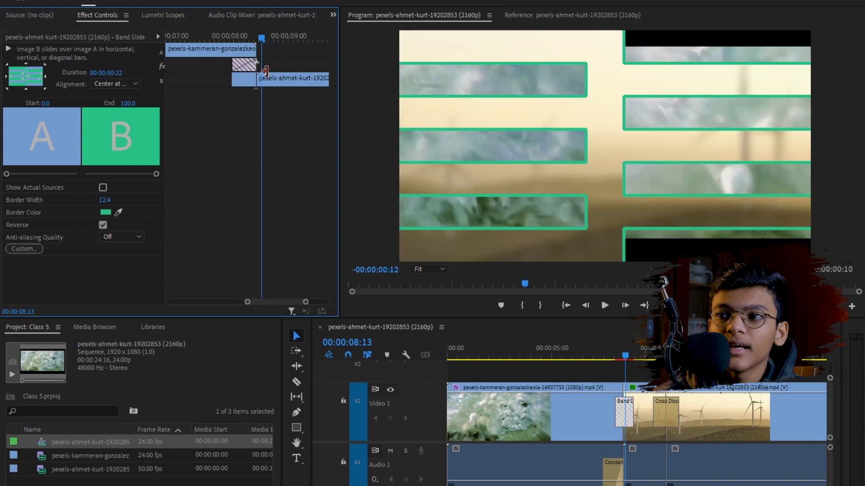
Play the sequence from about 00:00:07:09 to preview the trimmed Band Slide transition.
left_click_drag(626, 358, 601, 358)
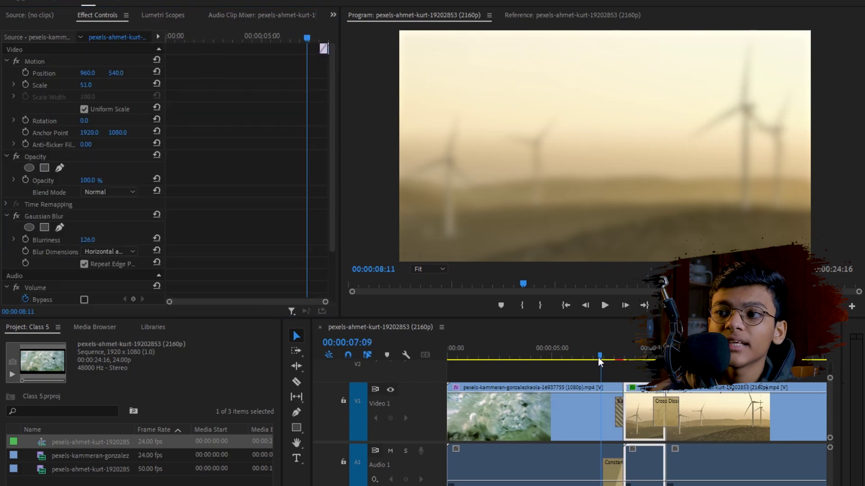
key("space")
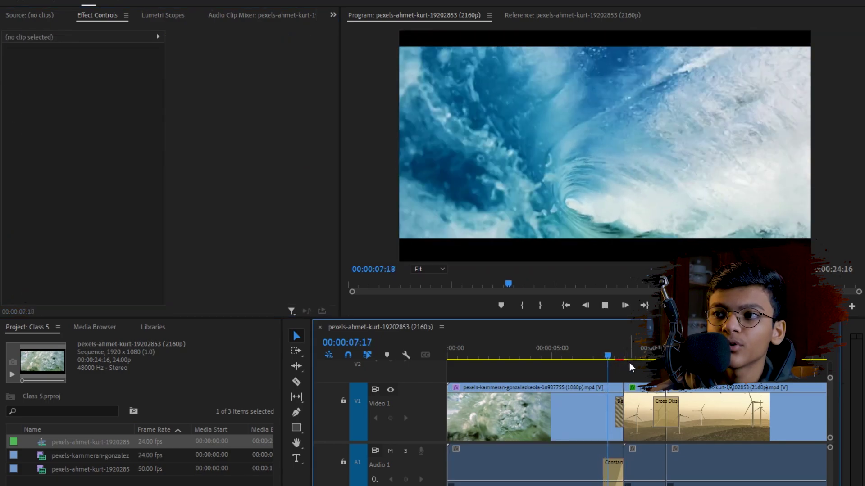